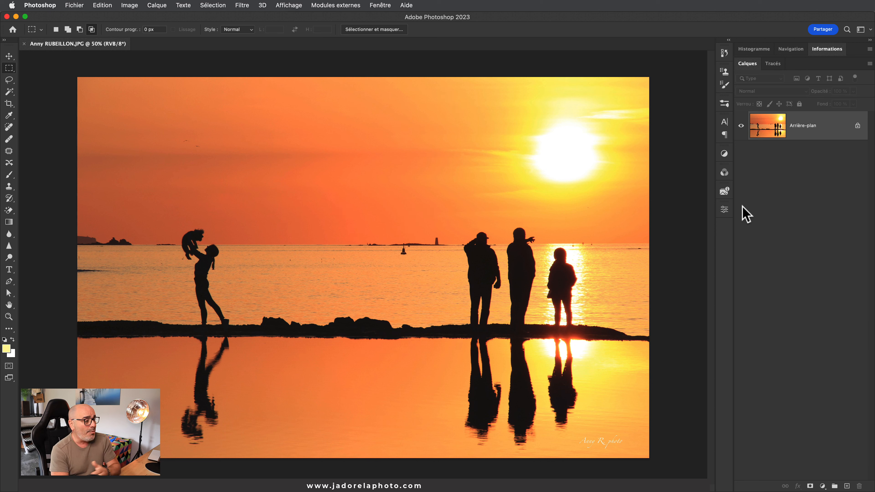
- Convert the locked background into a regular layer and rename it Base
double_click(764, 134)
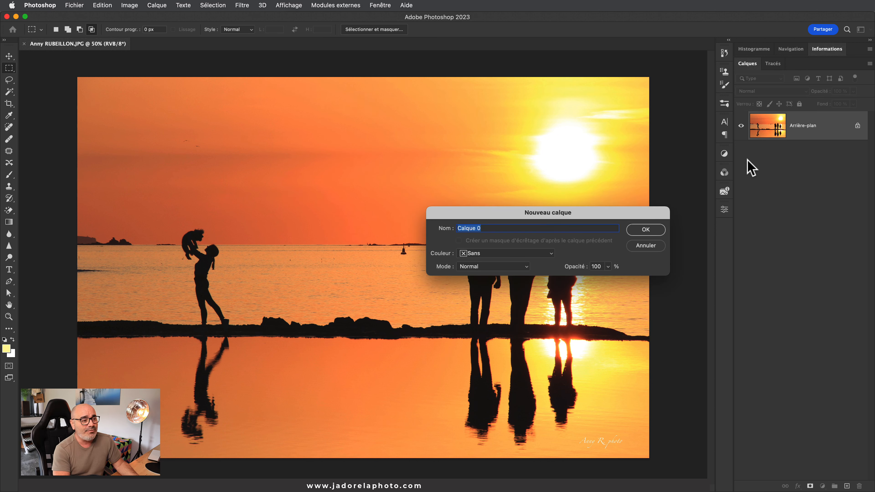
left_click(651, 230)
double_click(793, 129)
type("Base")
key("Return")
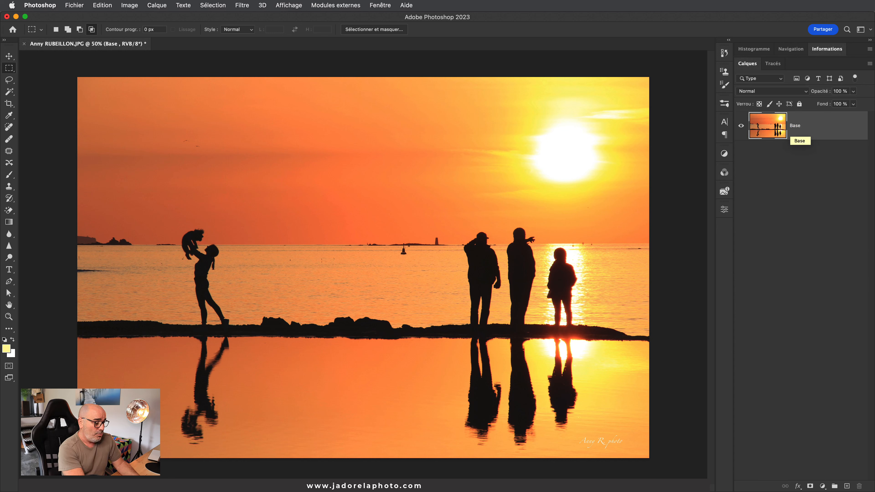
- Duplicate the Base layer and name the copy DUPLI 01
key("super+j")
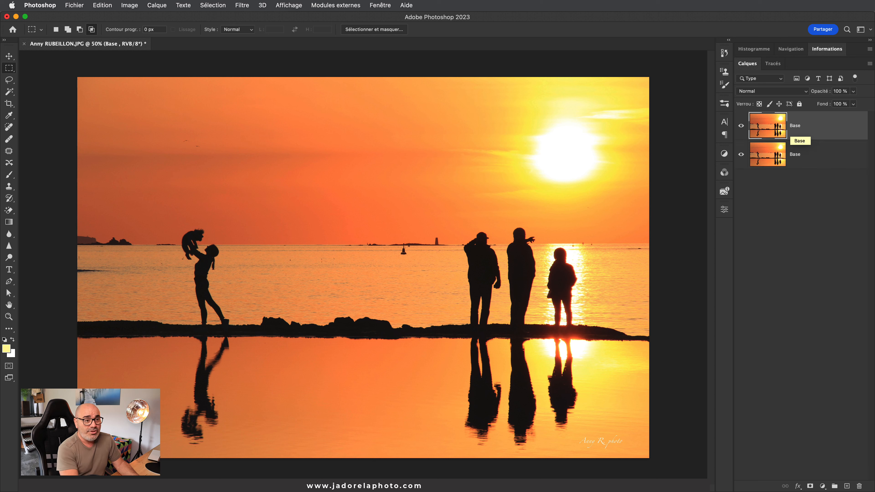
double_click(797, 126)
type("DUPLI")
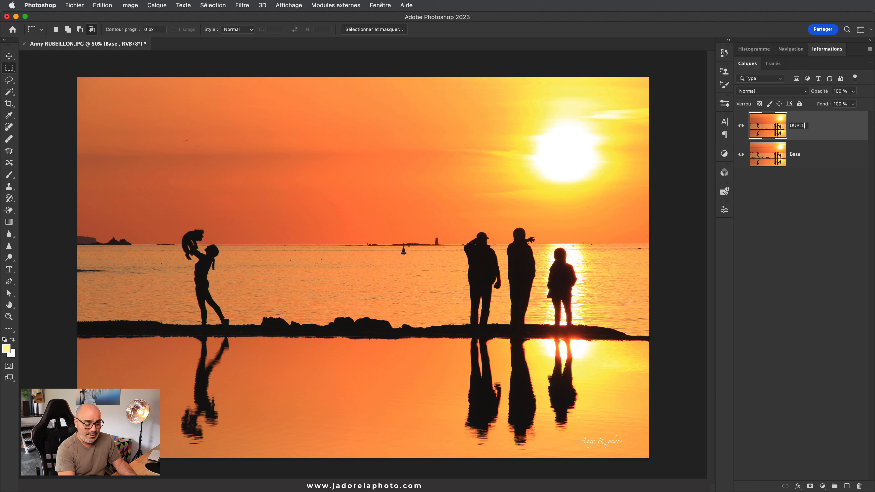
type(" 01")
key("Return")
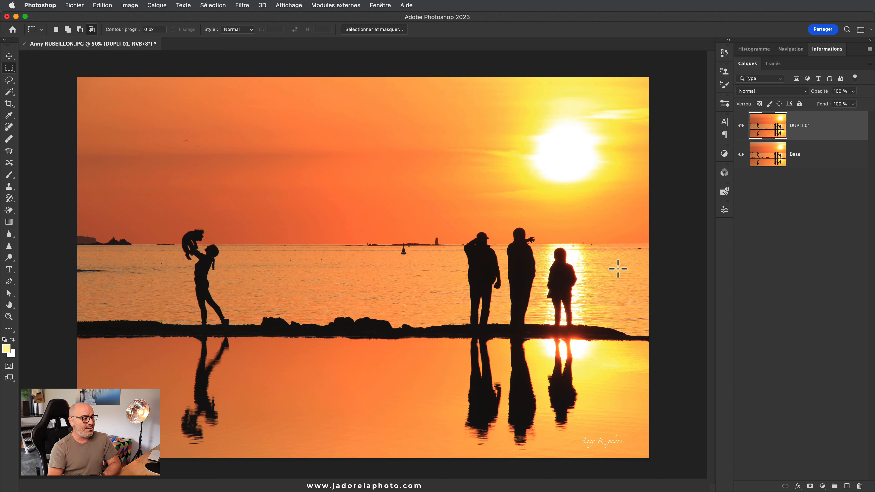
- Select the lifted child, the woman holding it and the three standing figures with the Object Selection tool
left_click(10, 91)
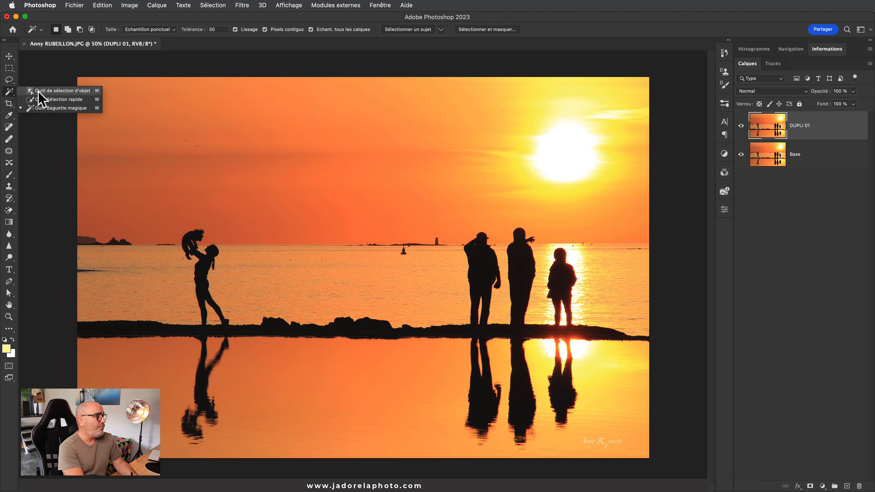
left_click(39, 91)
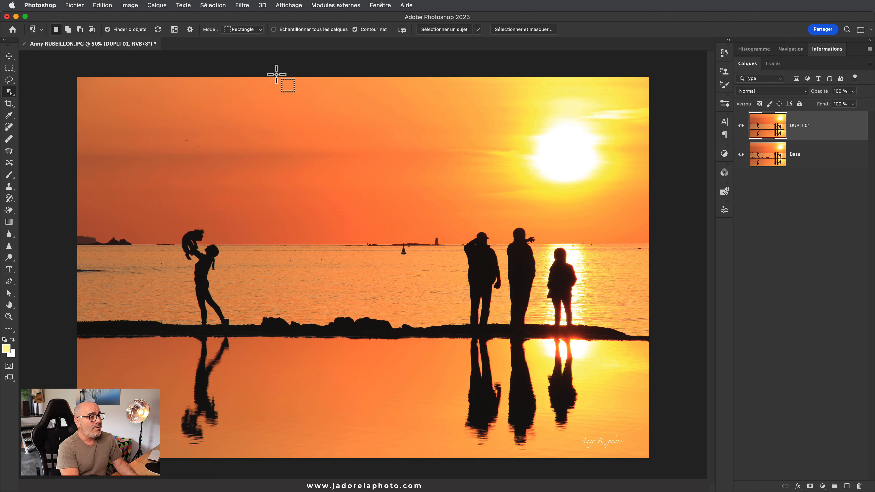
left_click(477, 30)
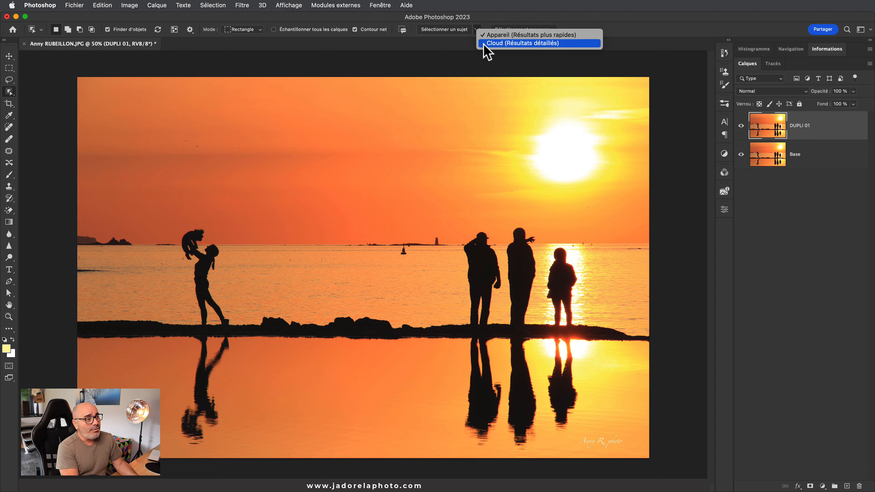
left_click(483, 53)
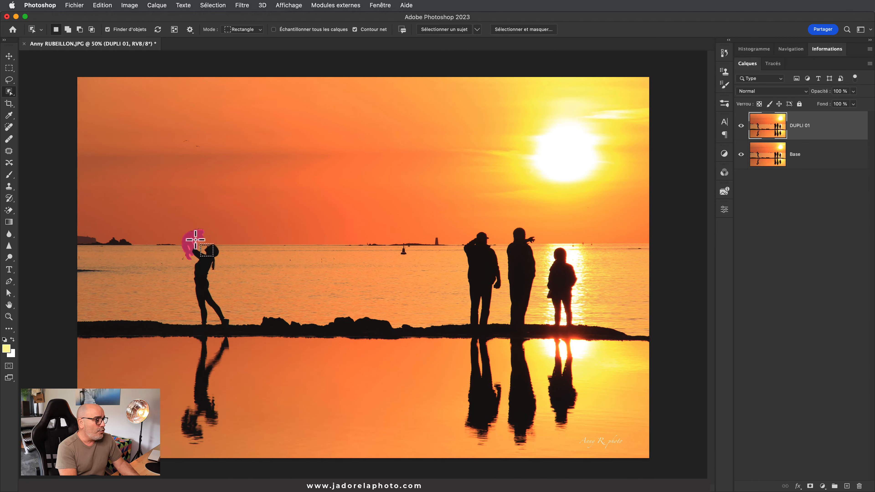
left_click(188, 241)
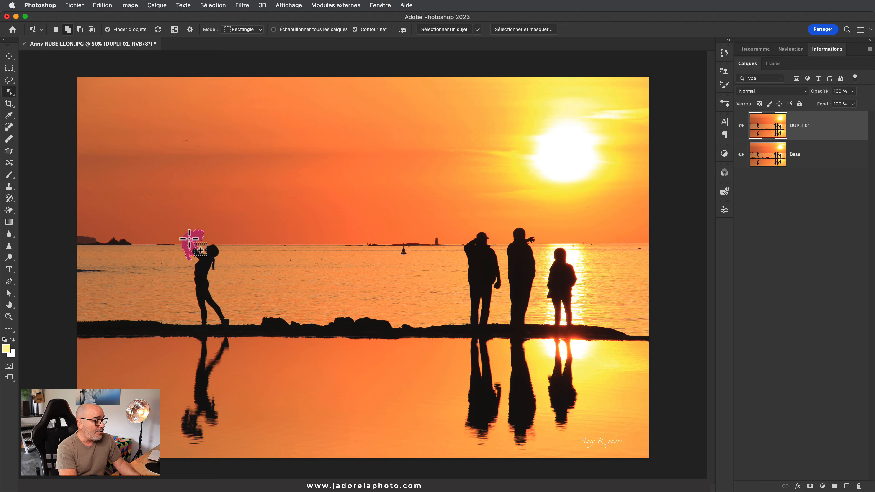
left_click(205, 267)
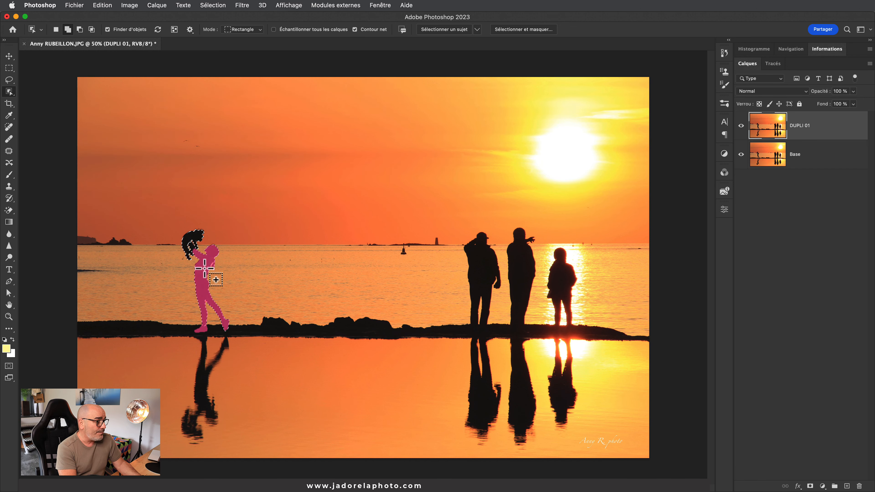
left_click(484, 275)
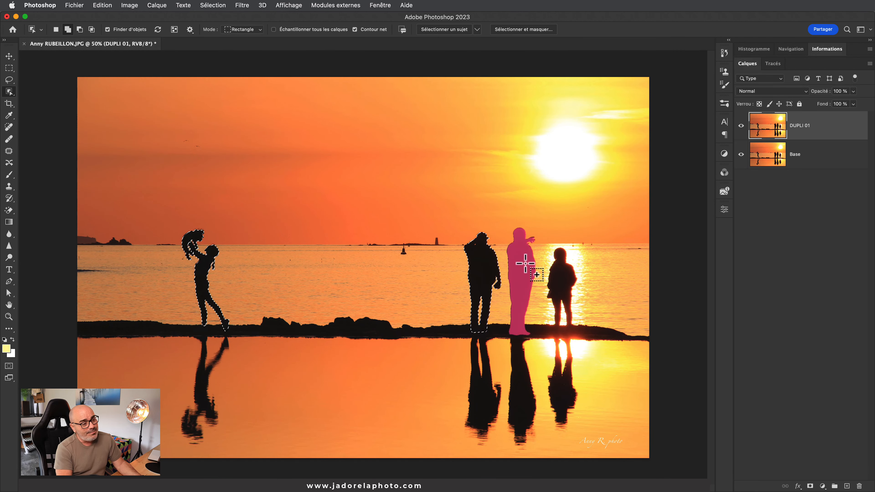
left_click(521, 272)
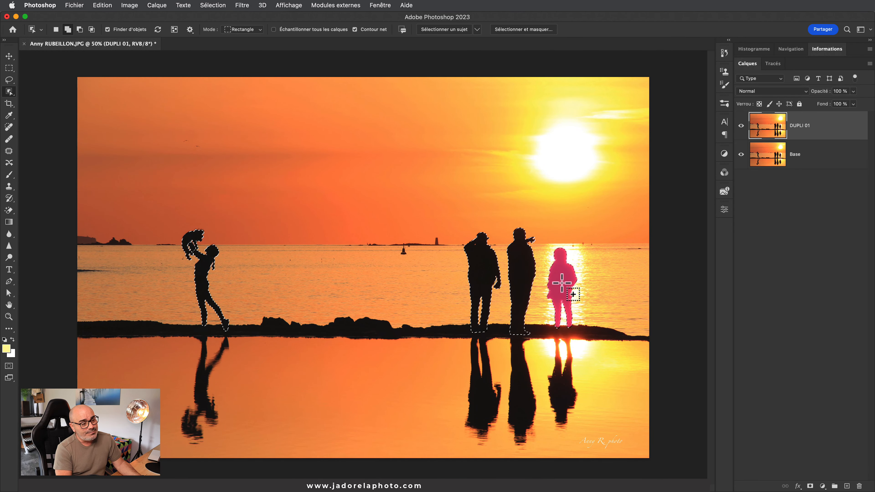
left_click(559, 325)
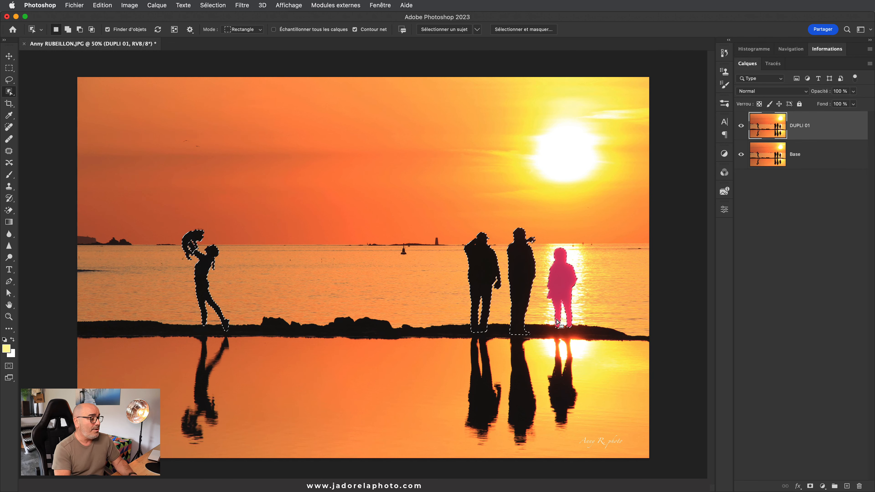
- Add the woman's arms and the connected dark rocks and reflections to the selection with the Magic Wand at tolerance 50
scroll(192, 245, "up", 6)
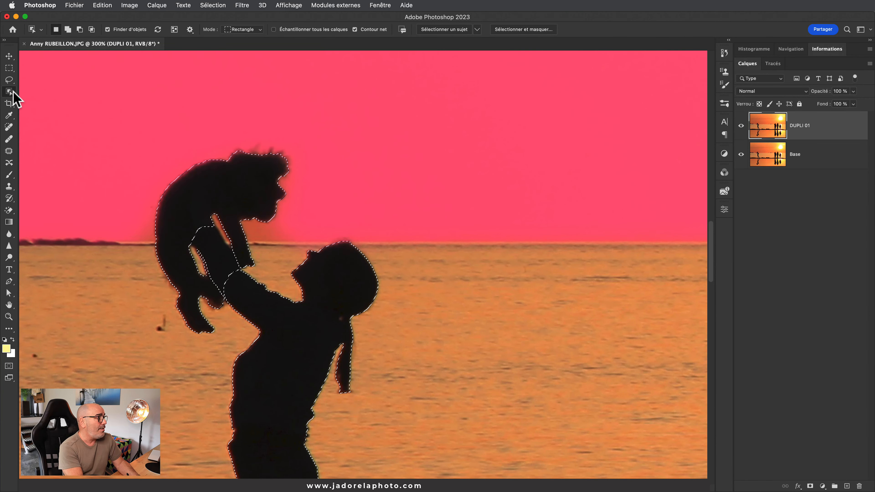
right_click(9, 92)
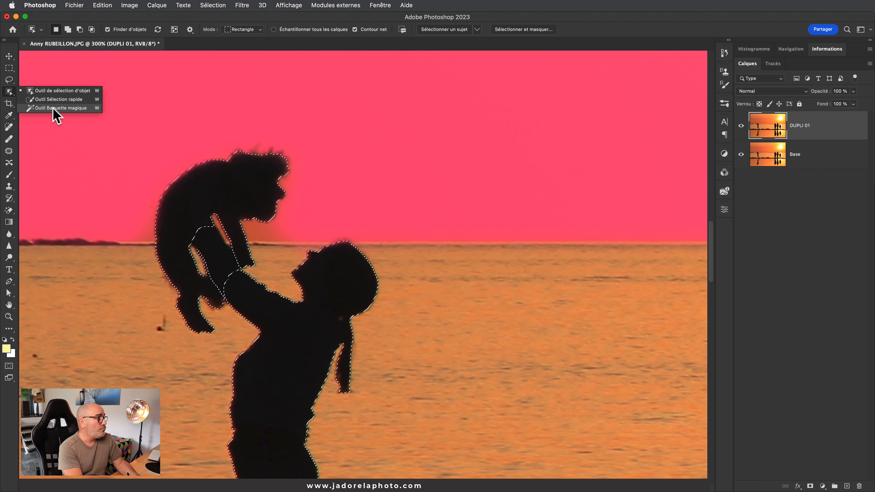
left_click(59, 108)
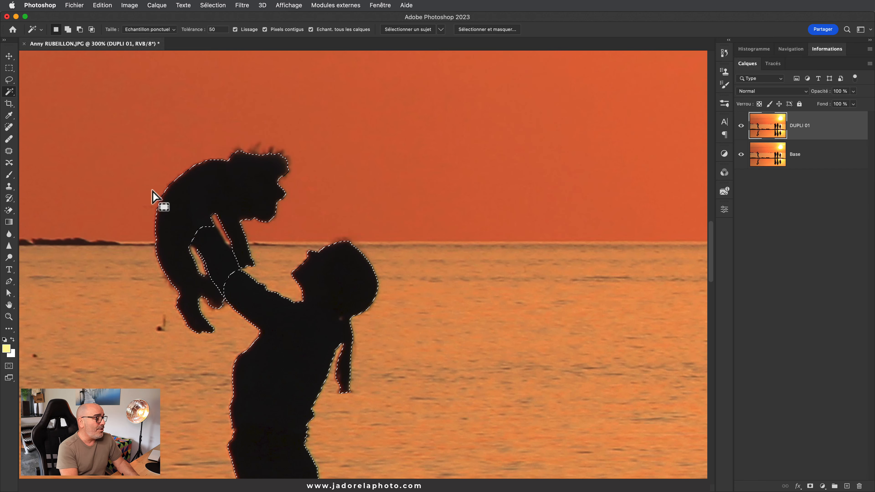
left_click(214, 252)
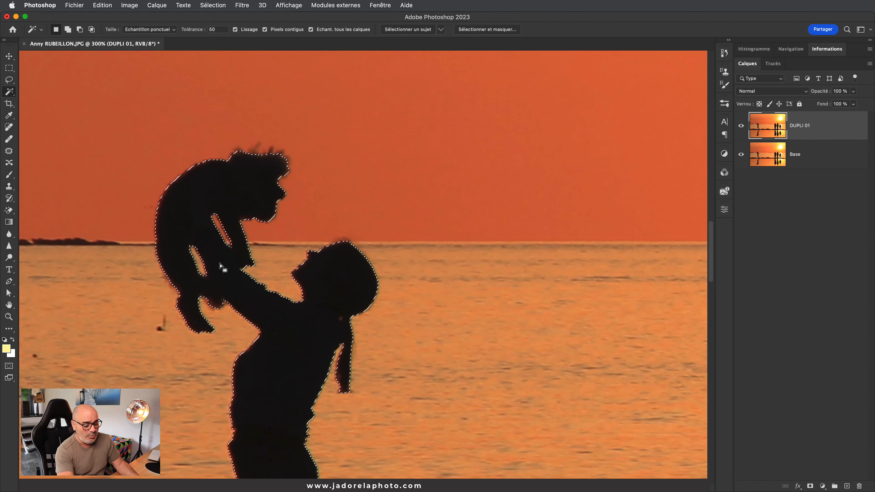
key("super+minus")
key("super+minus")
key("super+minus")
key("super+minus")
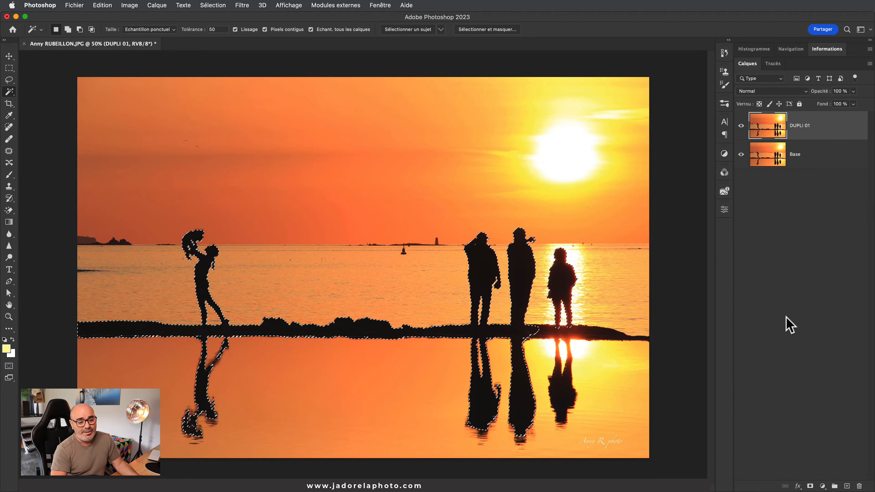
- Add a layer mask to DUPLI 01 from the selection and hide the Base layer to check the cutout
left_click(810, 486)
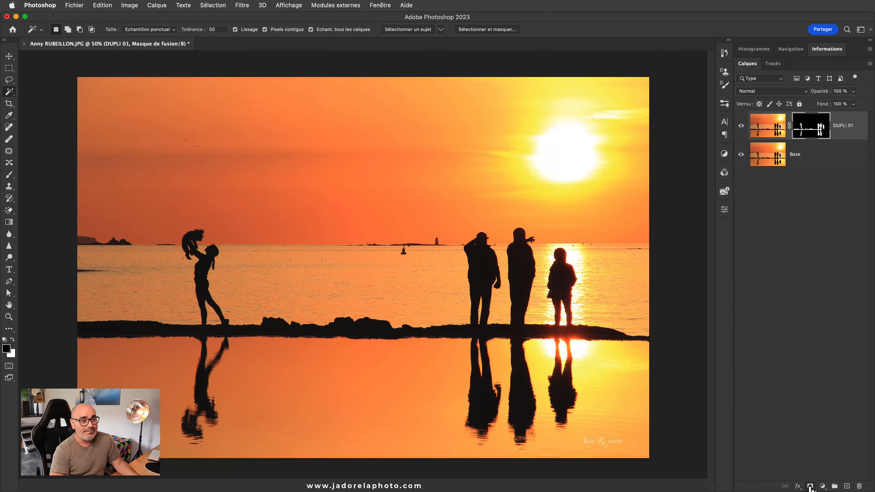
left_click(741, 154)
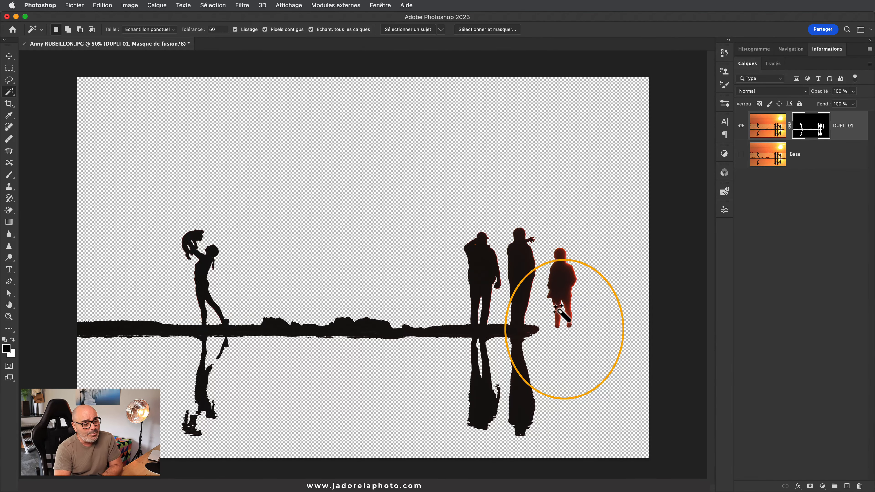
left_click(741, 155)
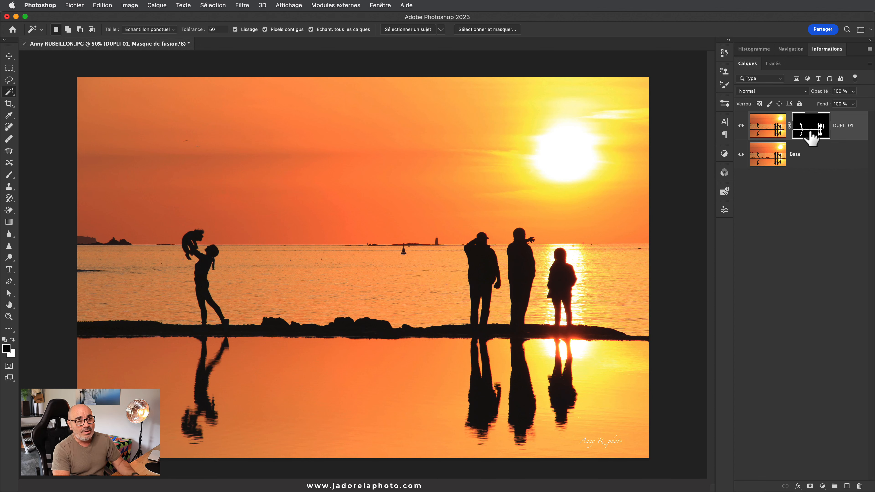
left_click(741, 154)
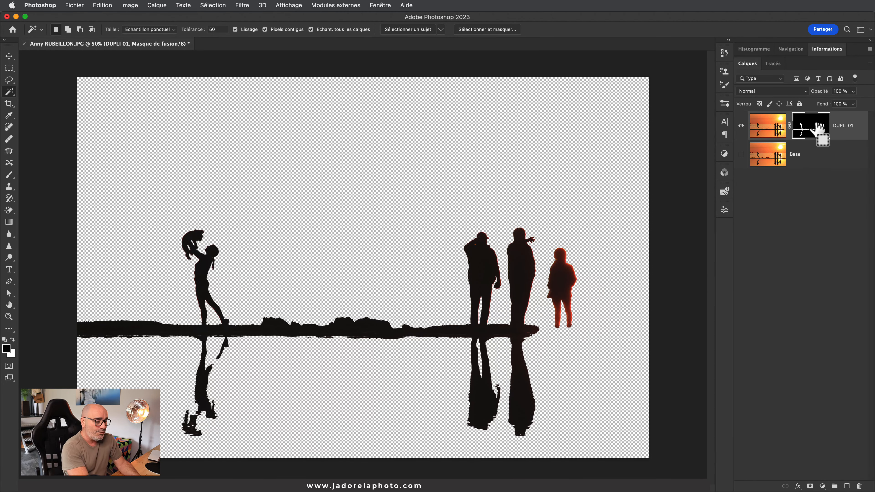
- Extend the DUPLI 01 mask over the whole foreground by inverting it, drawing a short upward black-to-white gradient above the rocks, and inverting it back
key("super+i")
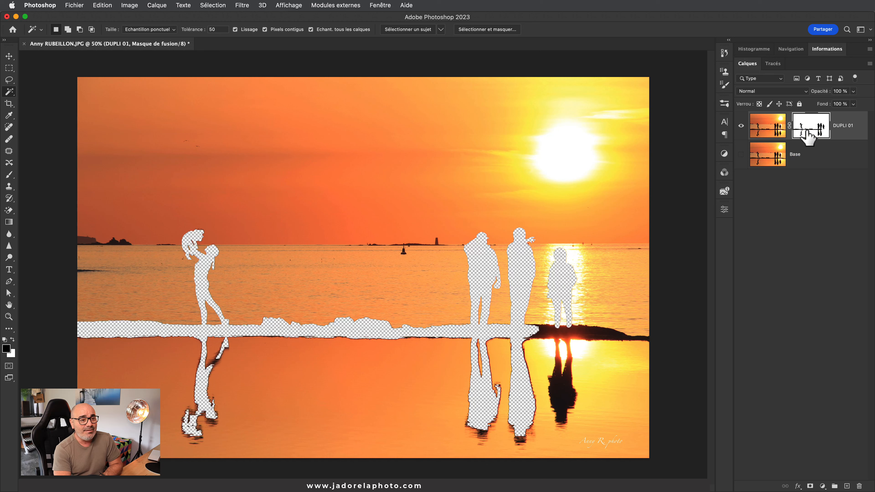
left_click(9, 223)
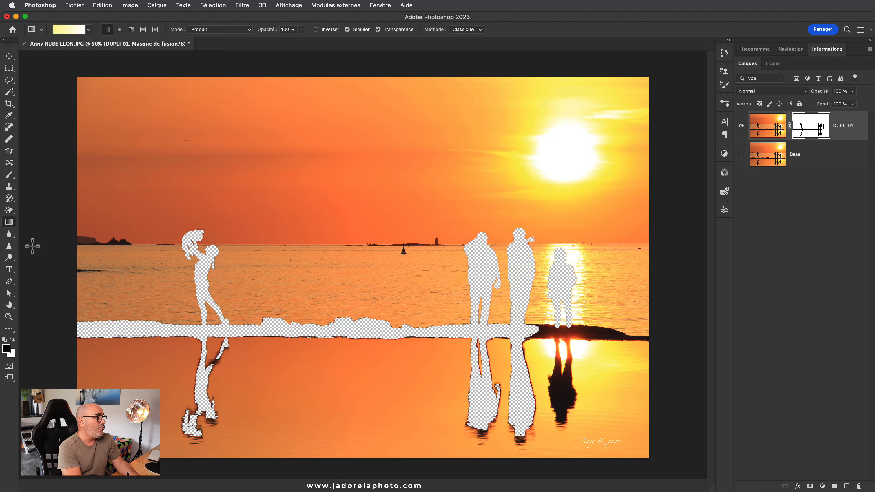
left_click(805, 129)
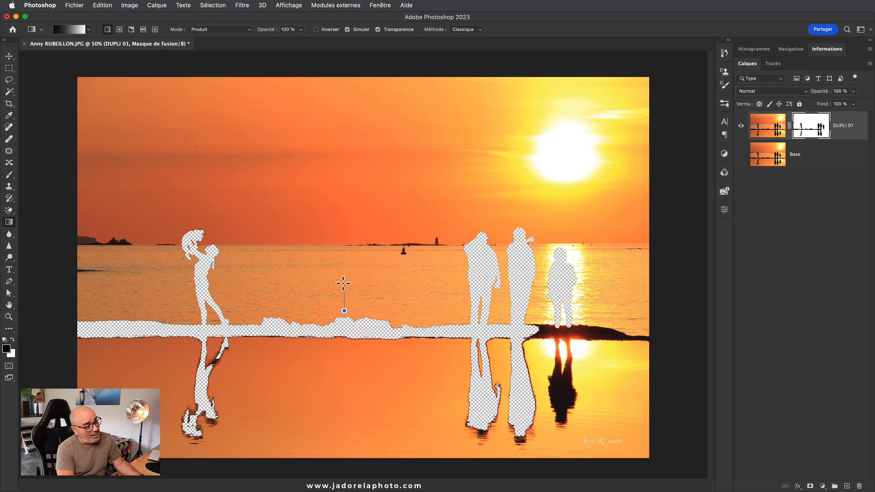
left_click_drag(343, 306, 344, 285)
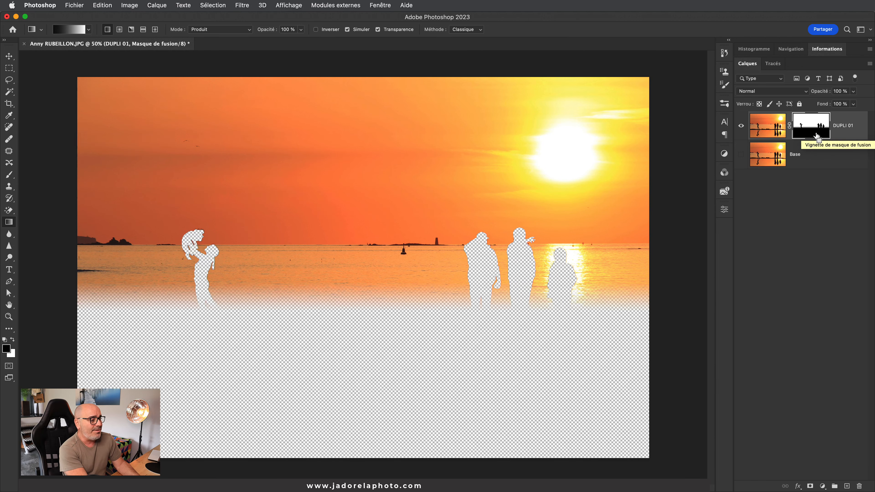
key("super+i")
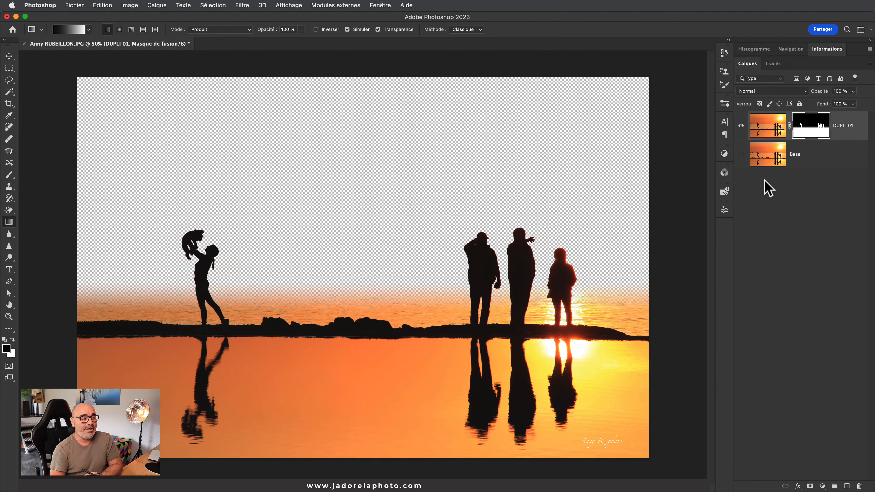
left_click(741, 155)
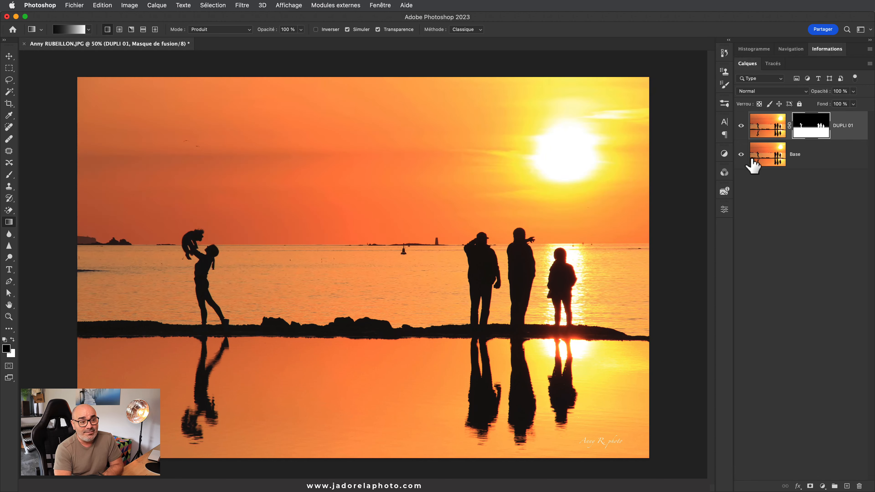
- Duplicate the Base layer beneath DUPLI 01 and name the copy DUPLI 02
left_click(761, 165)
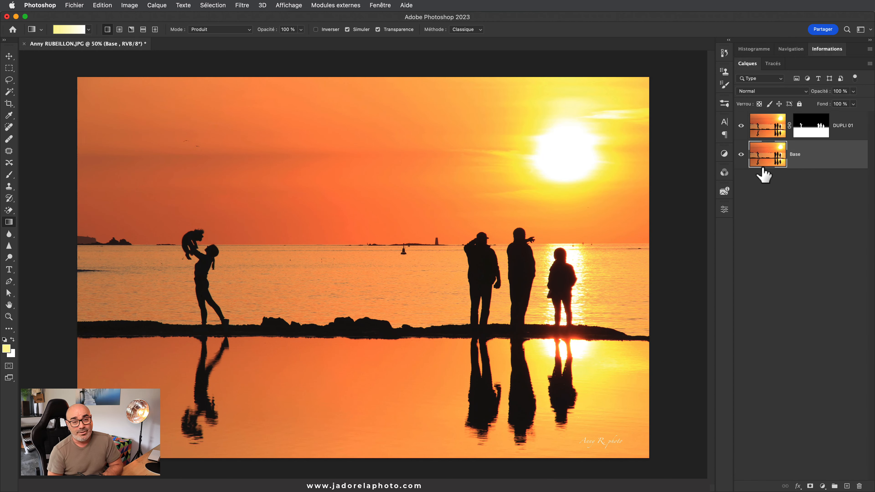
key("super+j")
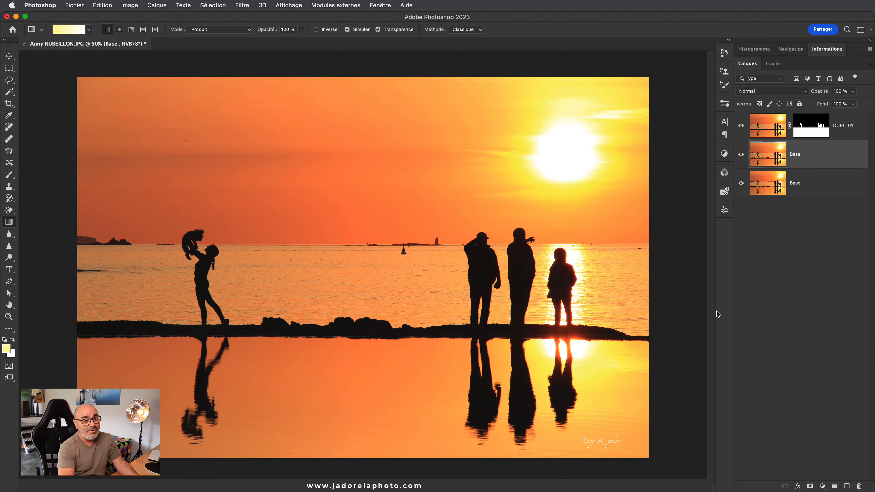
double_click(794, 154)
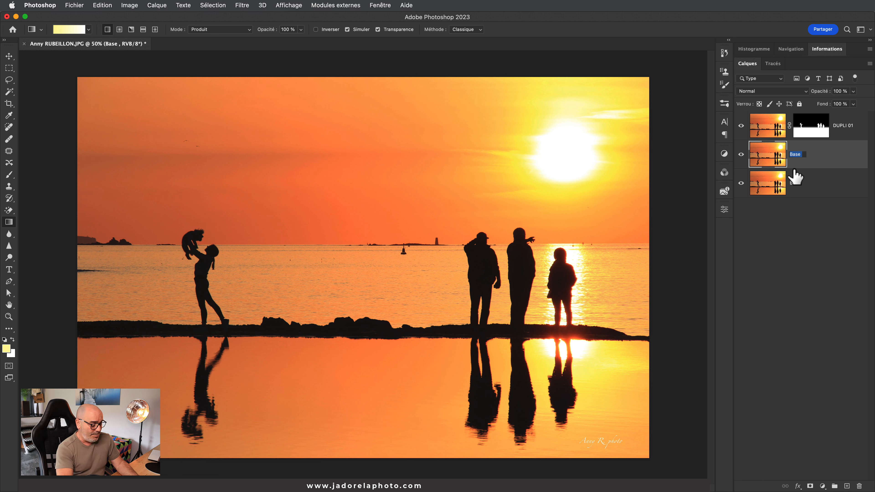
type("DUPLI 02")
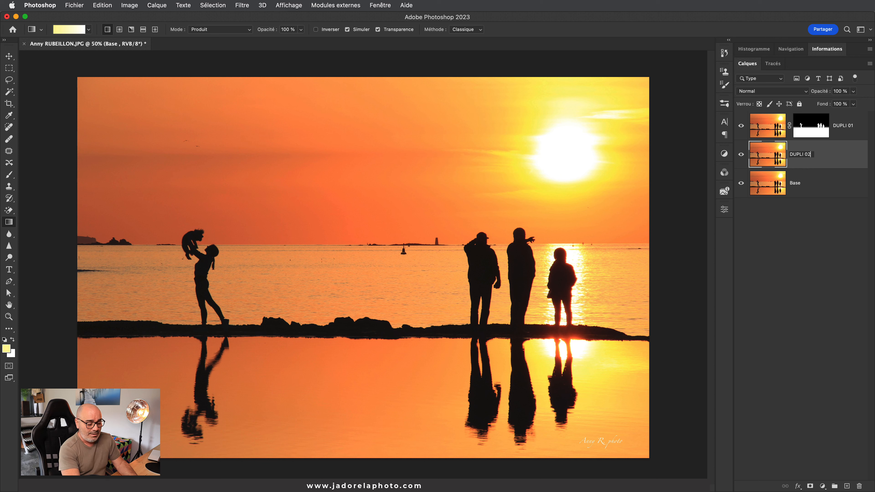
key("Return")
- Move the DUPLI 02 layer slightly straight down to lower the horizon behind the masked silhouettes
left_click(9, 56)
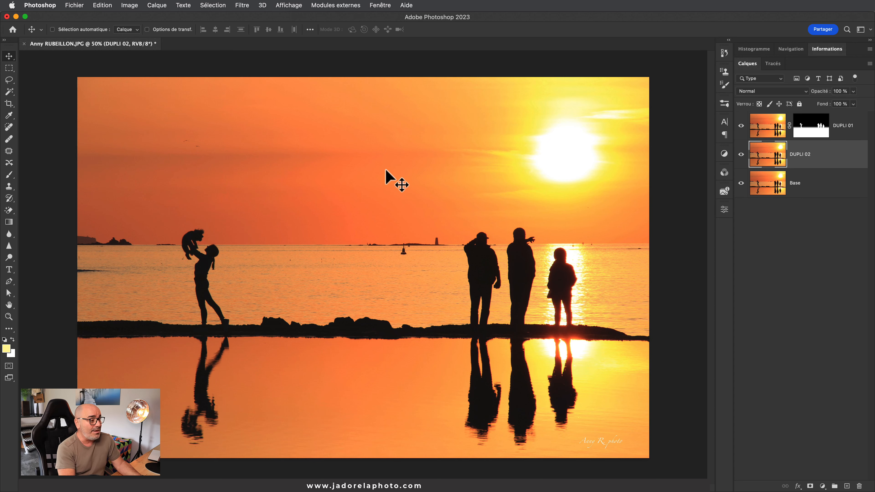
left_click_drag(387, 168, 390, 189)
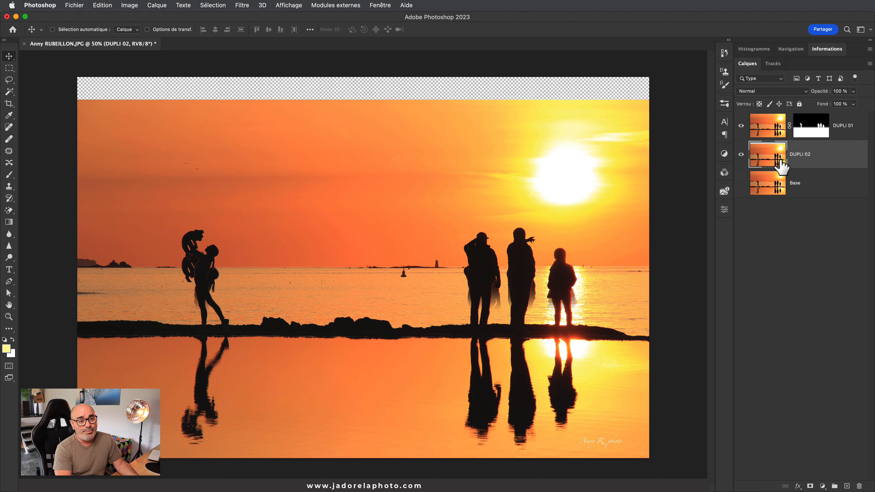
- Hide DUPLI 01, copy the full-width sky strip above the horizon from DUPLI 02 onto a new layer, and check it in isolation
left_click(8, 72)
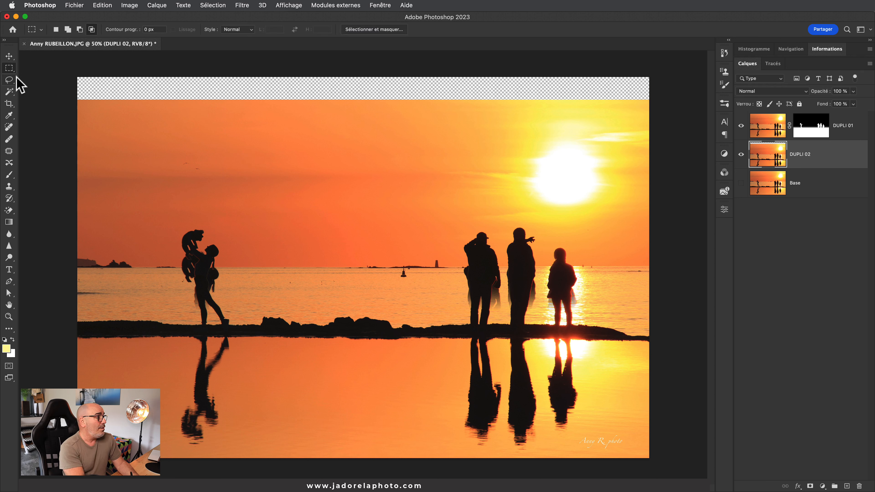
left_click_drag(551, 215, 732, 248)
left_click(741, 125)
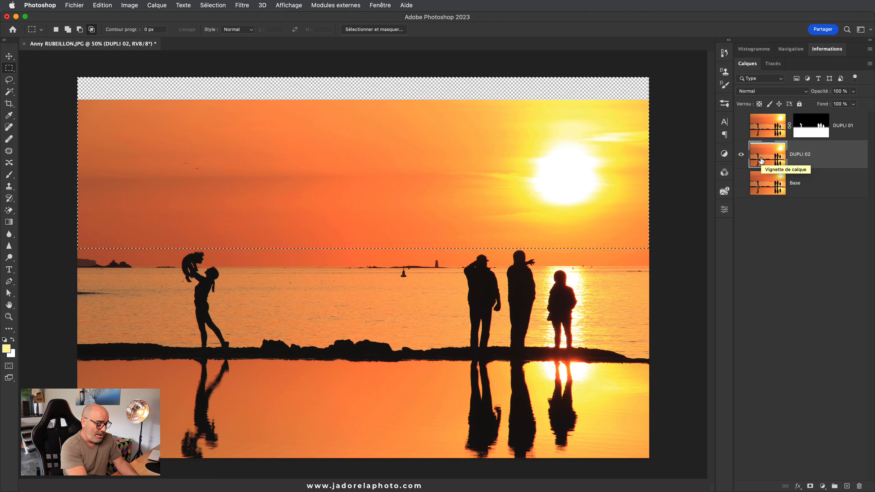
key("super+j")
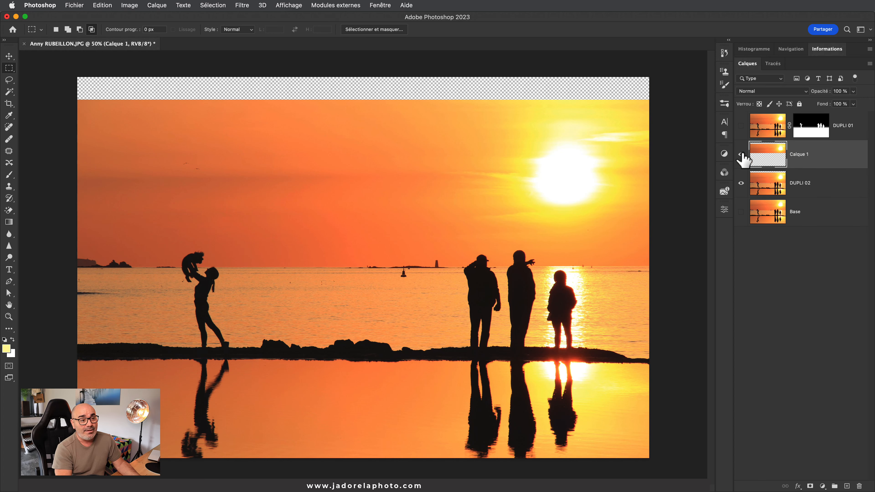
left_click(741, 155, "alt")
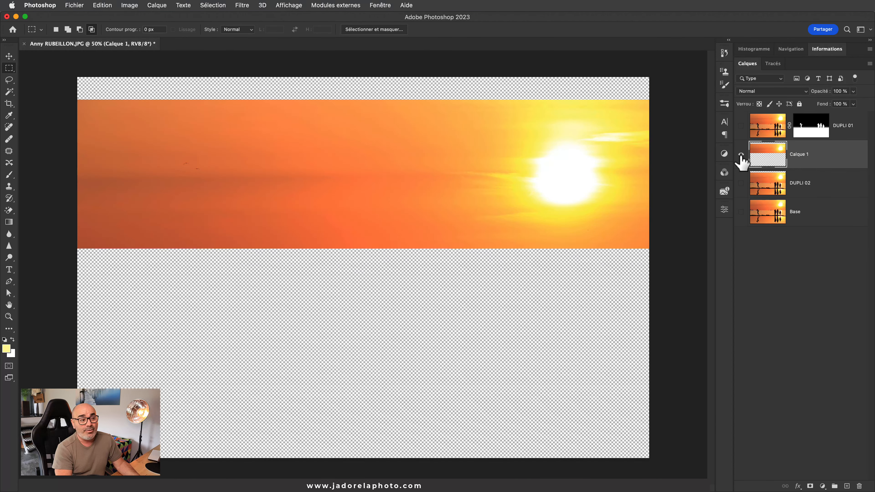
left_click(741, 155, "alt")
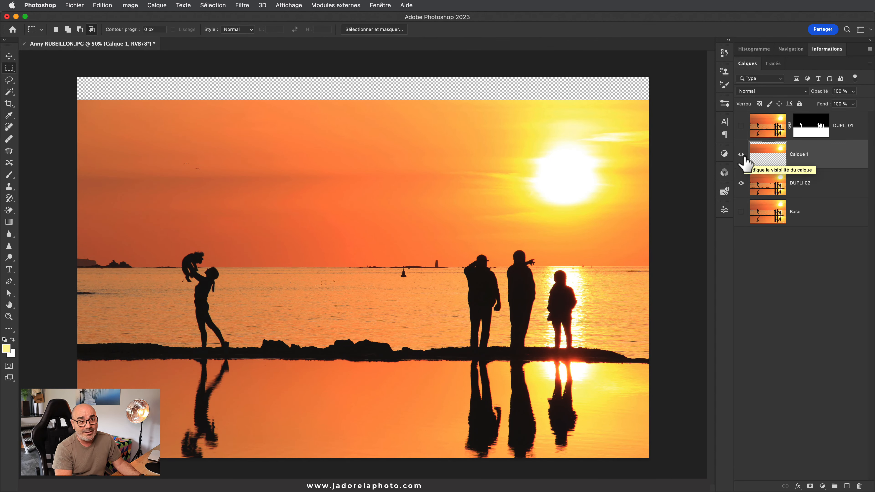
left_click(741, 155, "alt")
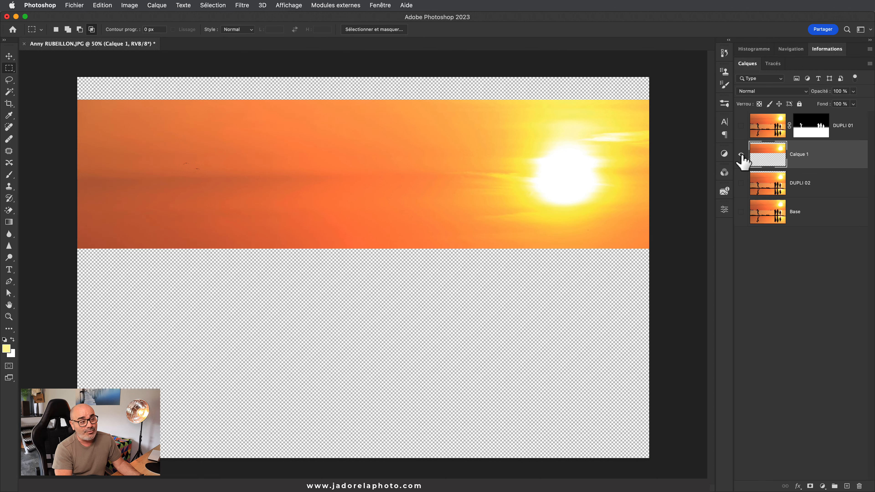
left_click(741, 155, "alt")
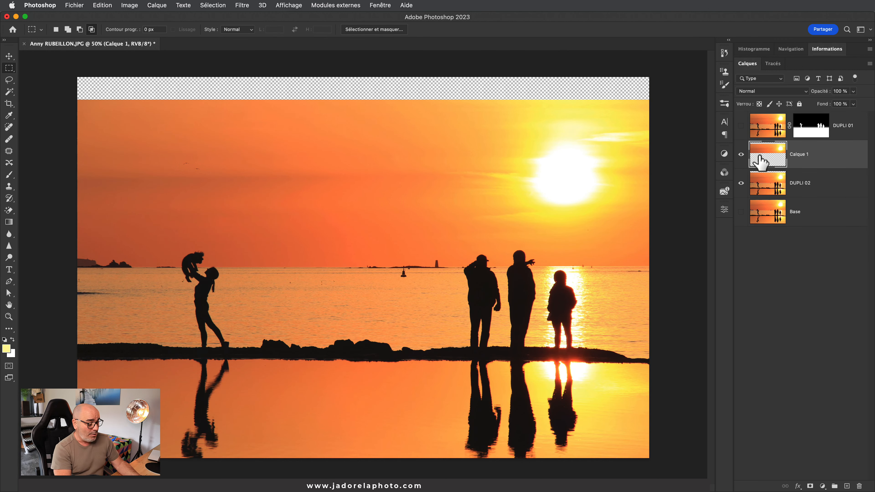
- Stretch the copied sky strip upward to the canvas edge to fill the transparent band, and compare with the layer hidden and shown
key("super+t")
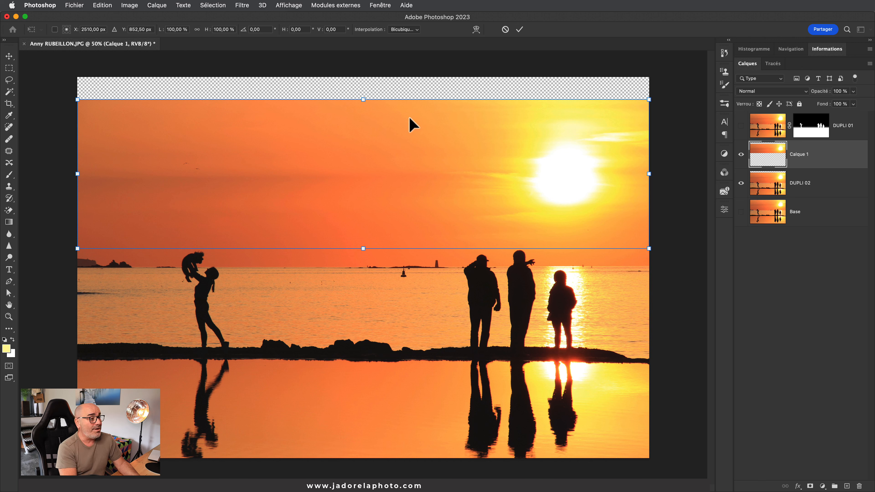
left_click_drag(363, 100, 368, 78)
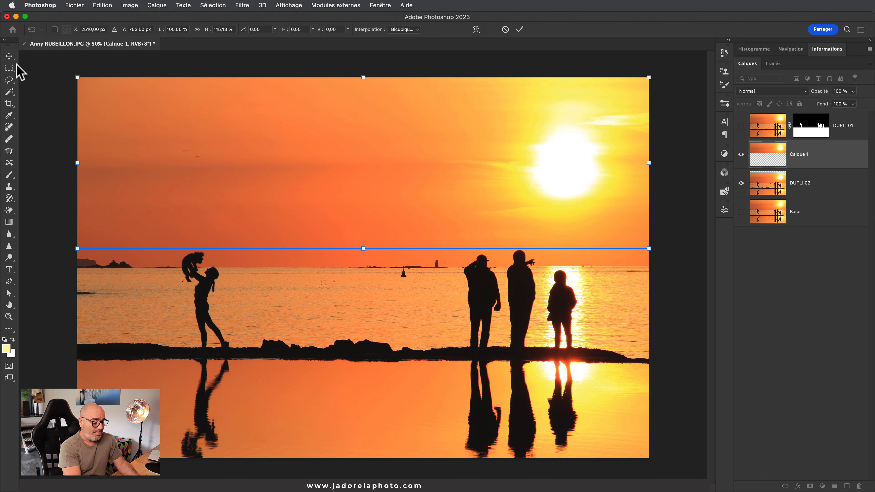
left_click(9, 68)
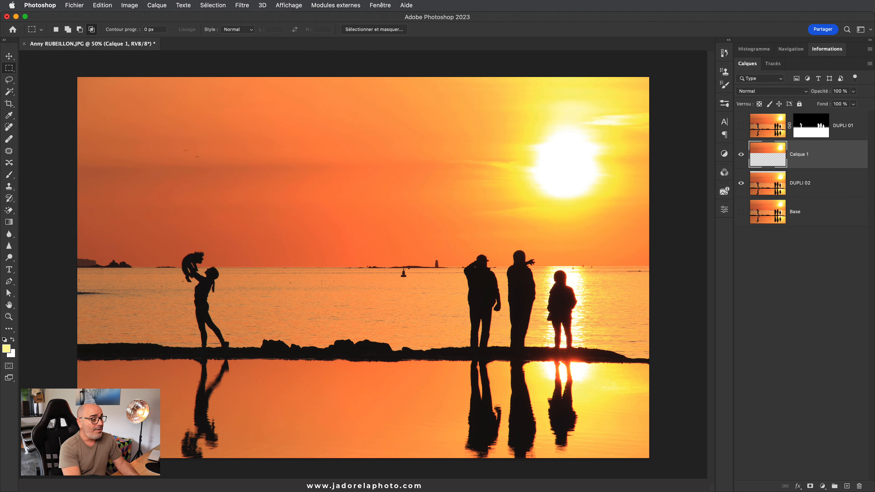
left_click(742, 154)
left_click(742, 154)
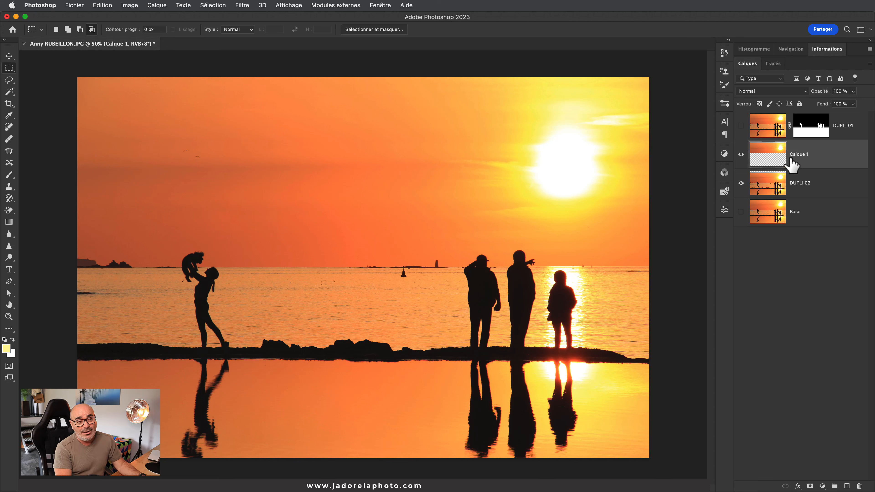
- Merge the stretched sky strip into DUPLI 02 and check the result by toggling the DUPLI 01 and DUPLI 02 layers
left_click_drag(789, 166, 777, 187)
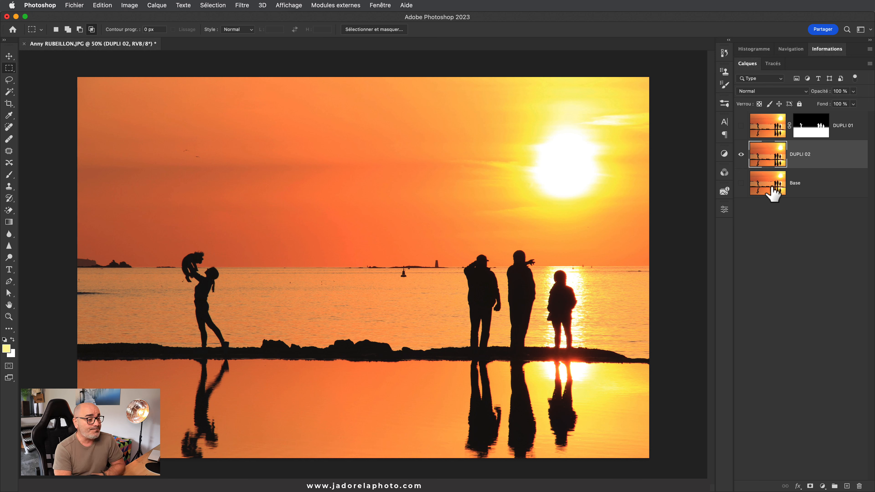
left_click(741, 127)
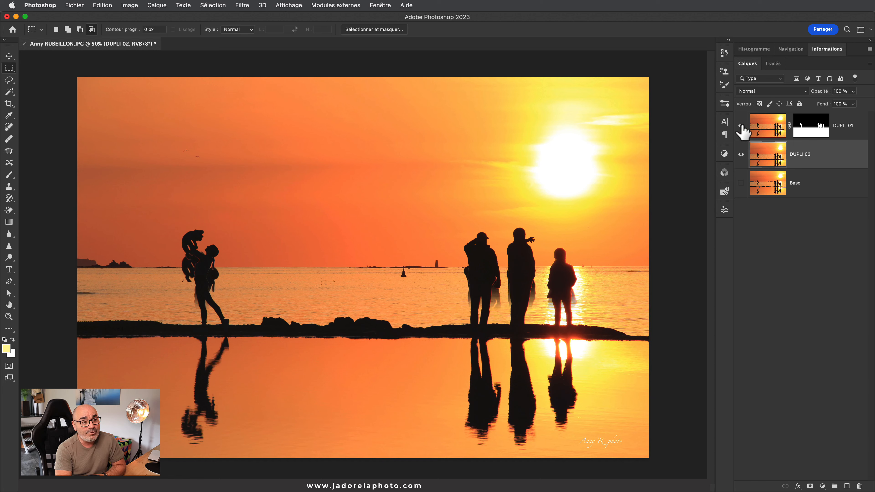
left_click(741, 126)
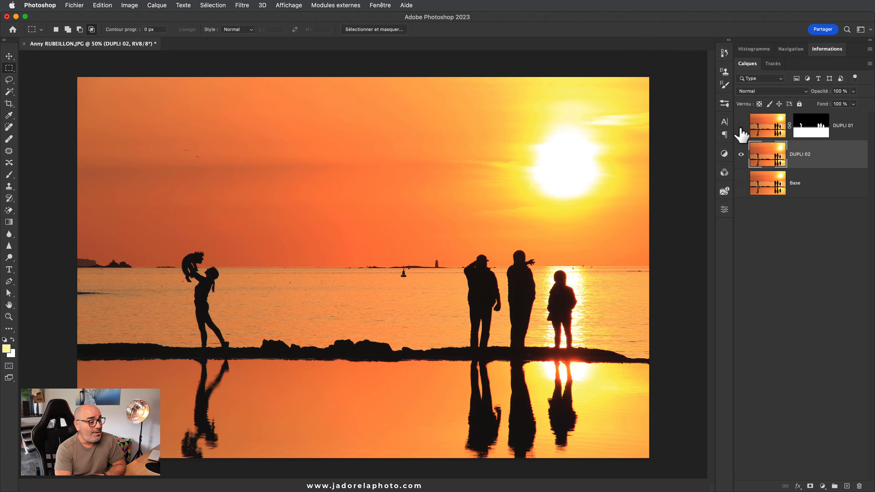
left_click(741, 154)
left_click(742, 154)
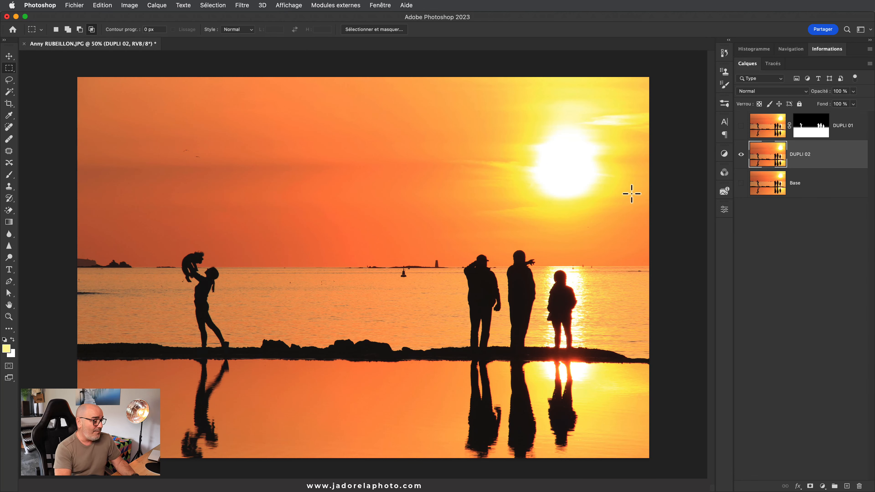
- Select the woman, the figure she lifts and the three standing people on DUPLI 02 with the Object Selection tool
left_click(196, 322)
left_click_drag(205, 318, 237, 315)
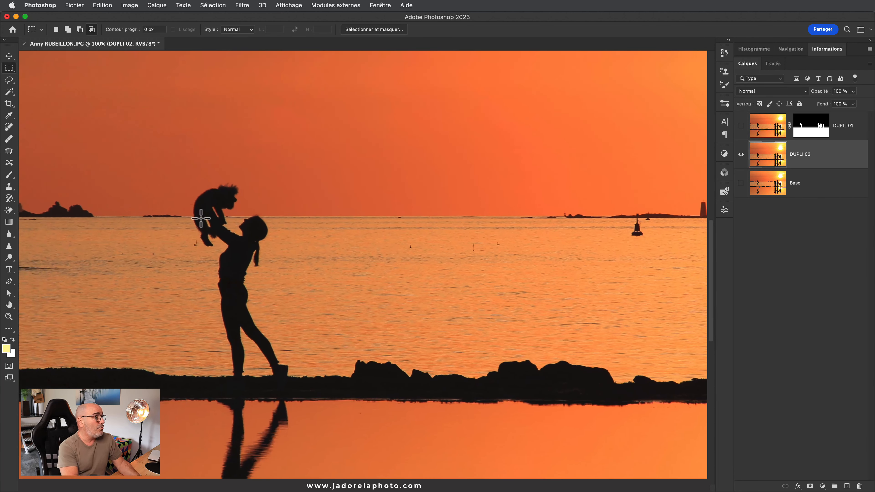
left_click(10, 91)
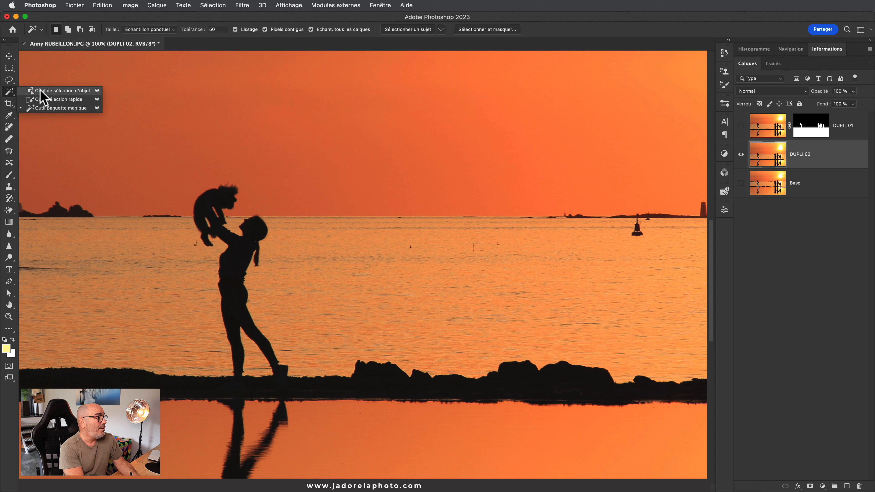
left_click(41, 91)
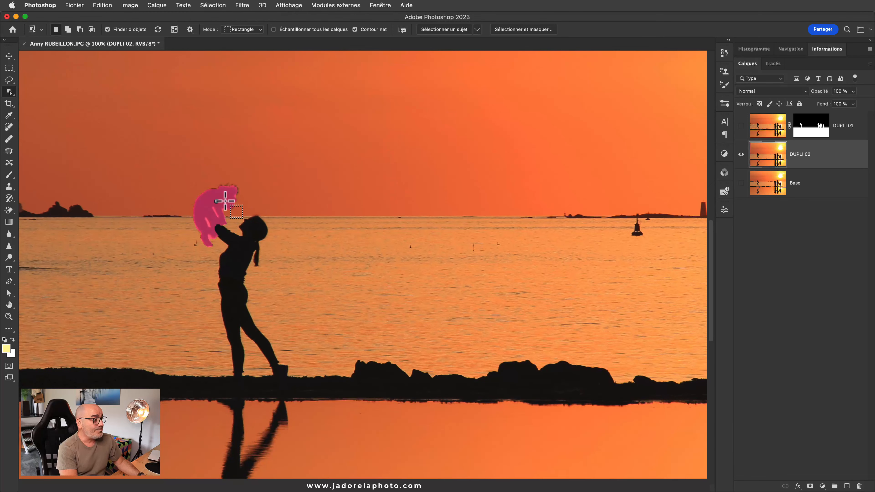
left_click(225, 203)
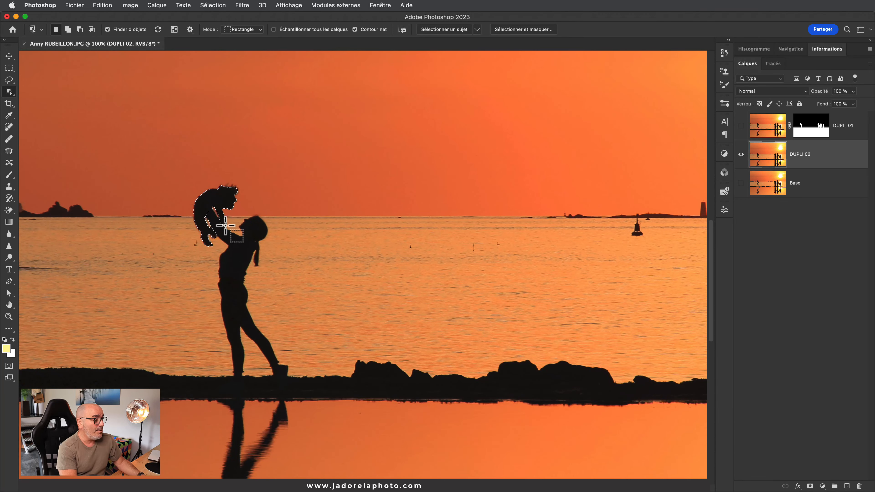
left_click(237, 249, "shift")
key("super+minus")
key("super+minus")
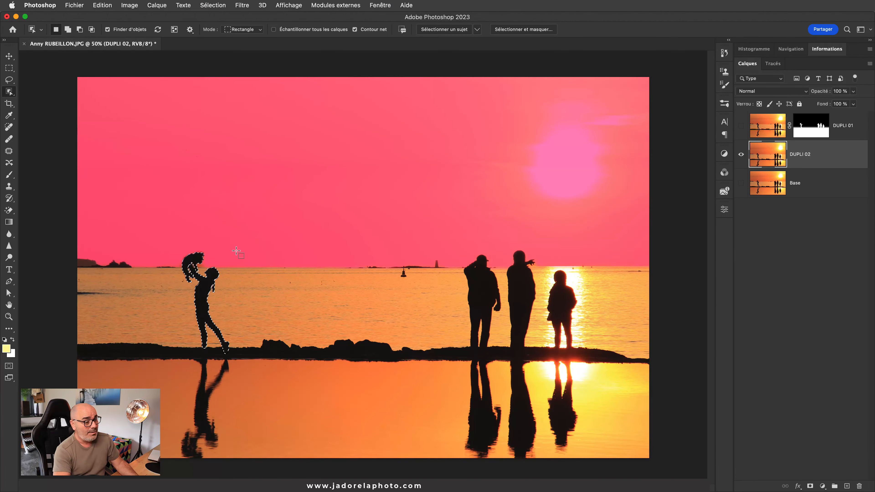
left_click(487, 293)
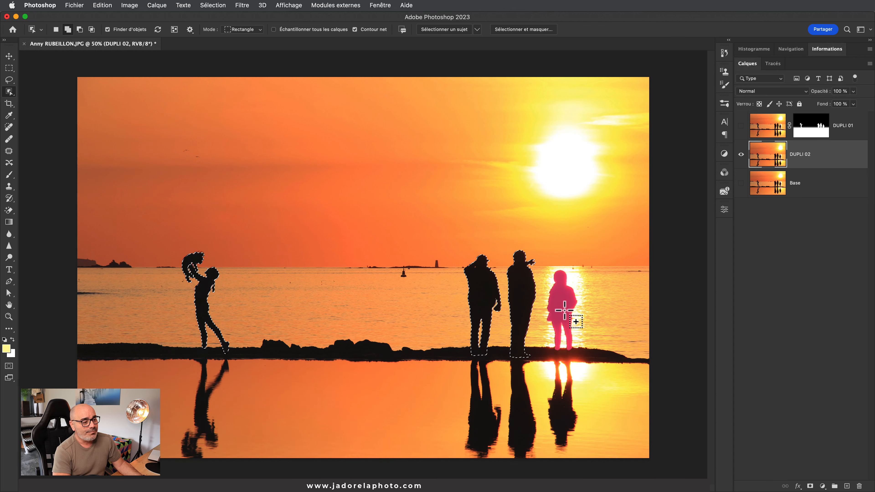
scroll(565, 310, "up", 2)
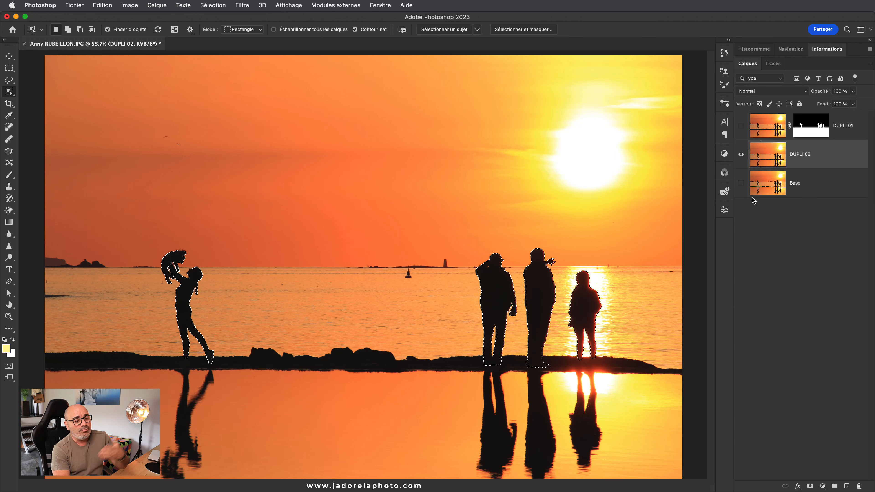
- Add the missed dark area at the woman's raised arms and the connected silhouette to the selection with the Magic Wand
left_click(164, 266, "super")
left_click(163, 266, "super")
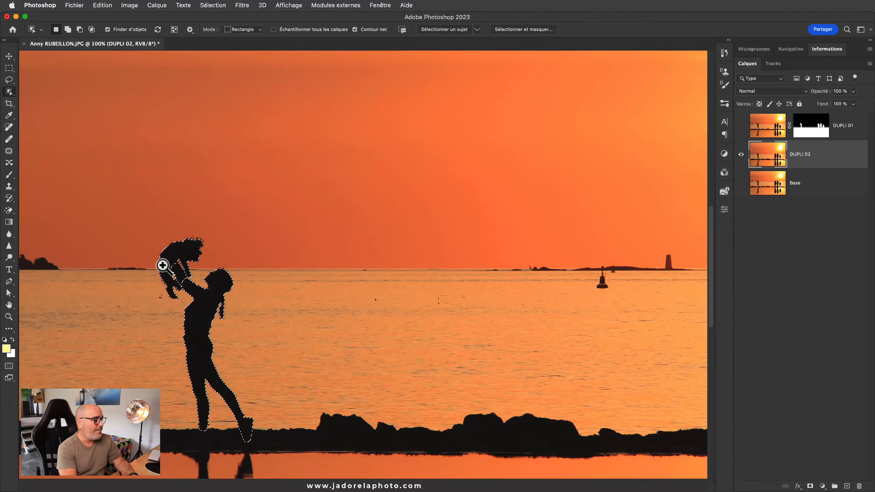
left_click(163, 265, "super")
left_click(163, 265, "super")
left_click(10, 91)
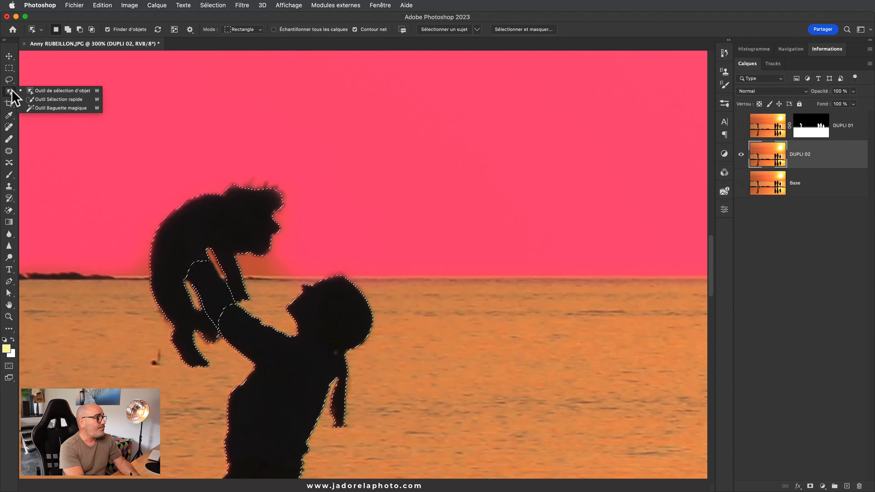
left_click(52, 108)
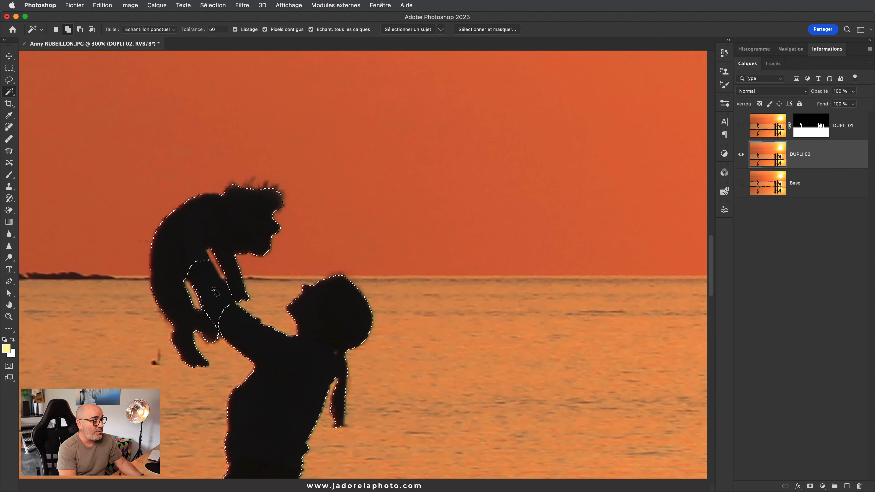
left_click(214, 292)
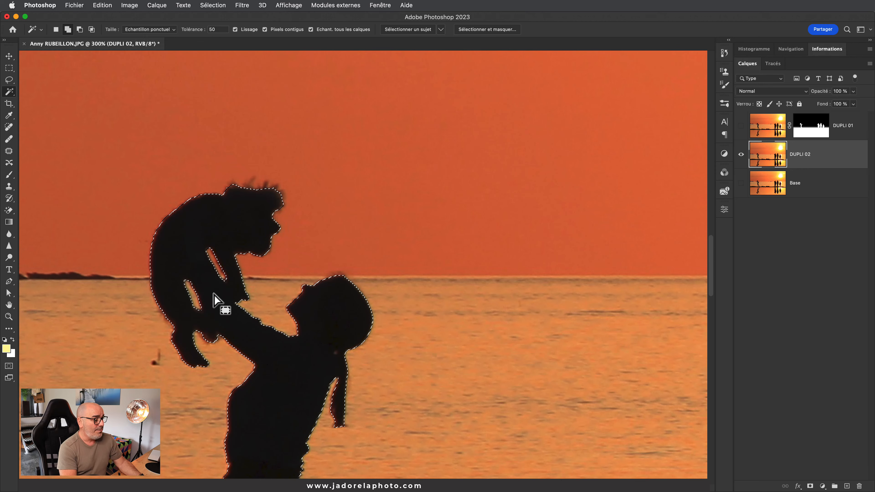
key("super+minus")
key("super+minus")
key("super+minus")
key("super+minus")
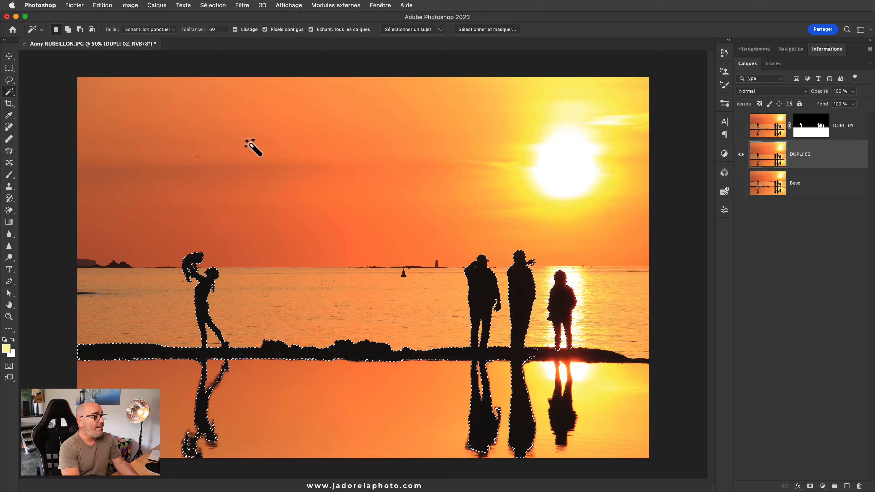
- Expand the silhouette selection by 10 pixels and check its margin around the woman
left_click(217, 5)
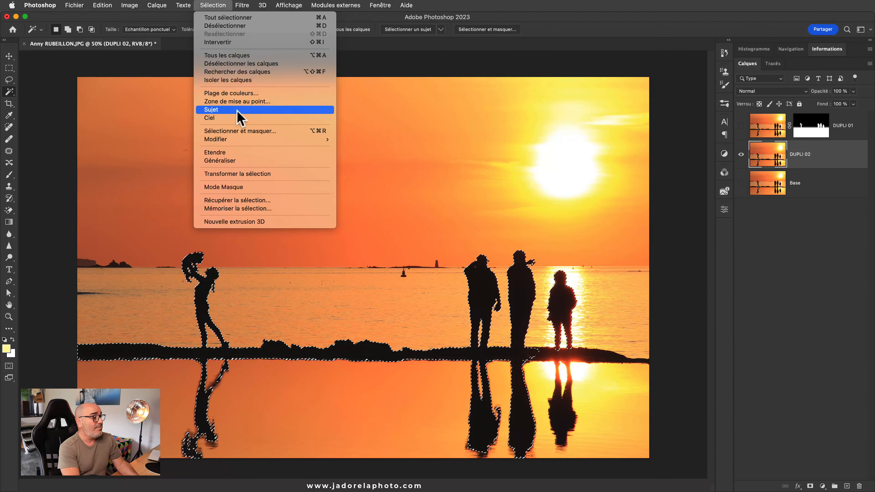
mouse_move(239, 140)
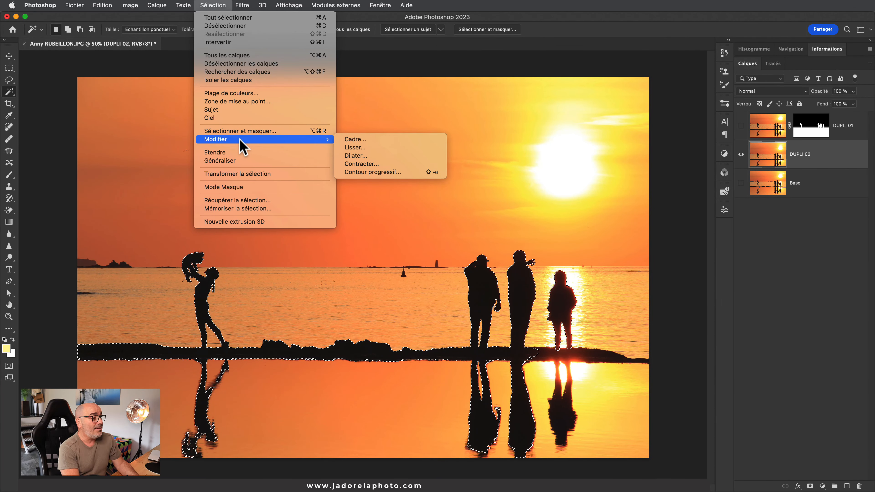
left_click(390, 157)
type("10")
key("Return")
left_click(196, 317, "super")
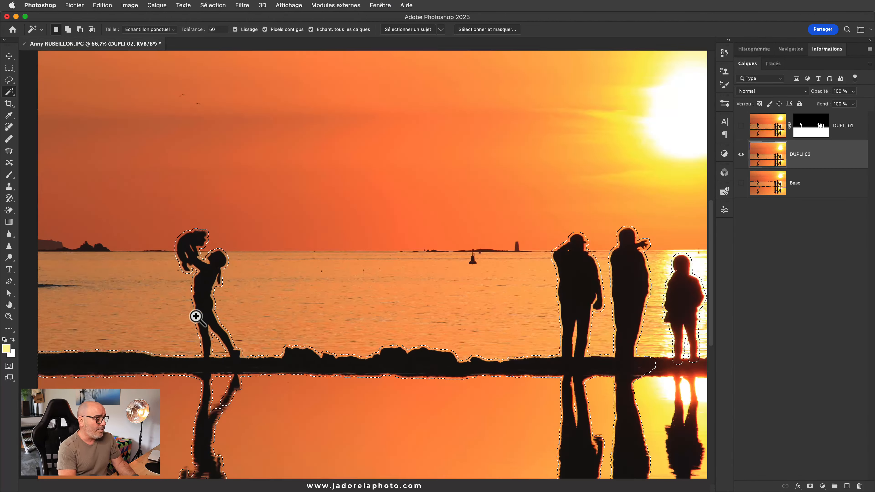
left_click(195, 316, "super")
left_click(196, 316, "super")
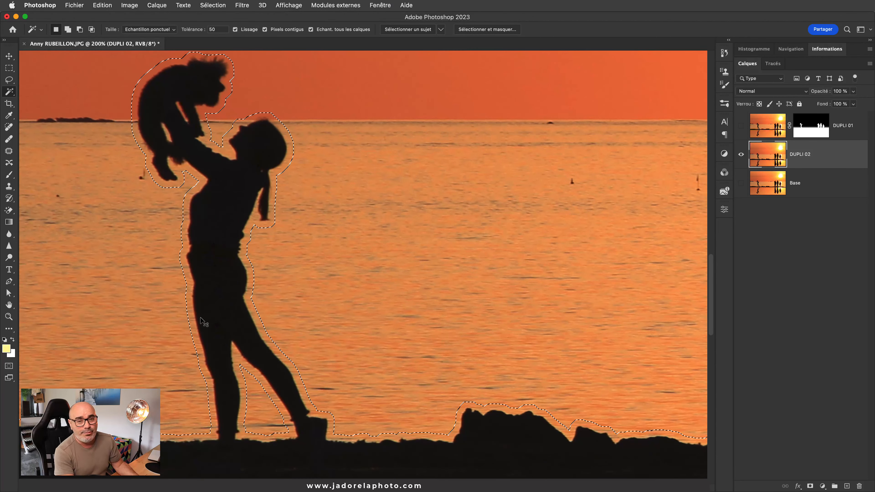
scroll(200, 319, "down", 6)
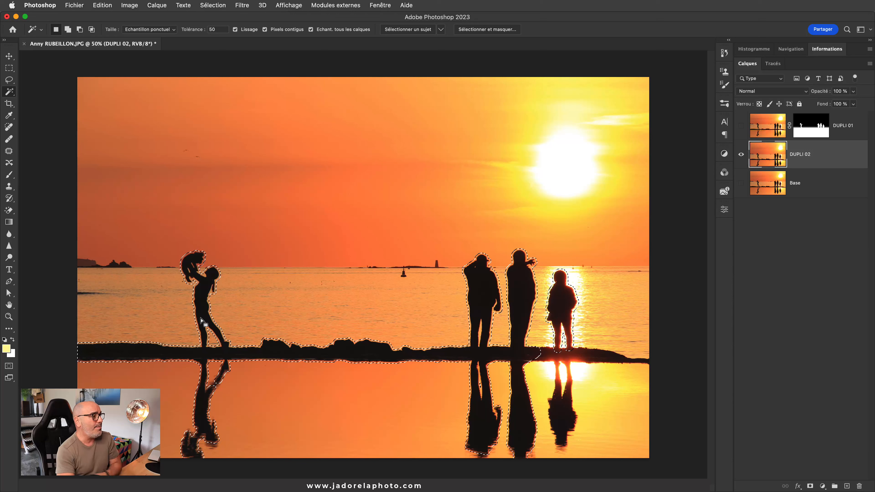
- Fill the expanded selection on DUPLI 02 with Contenu pris en compte (content-aware) to remove the selected silhouettes
left_click(130, 5)
mouse_move(110, 5)
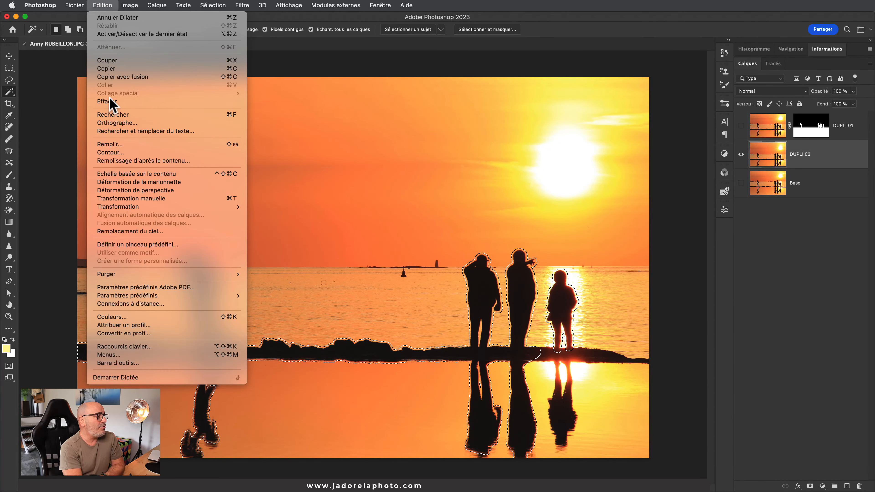
left_click(120, 148)
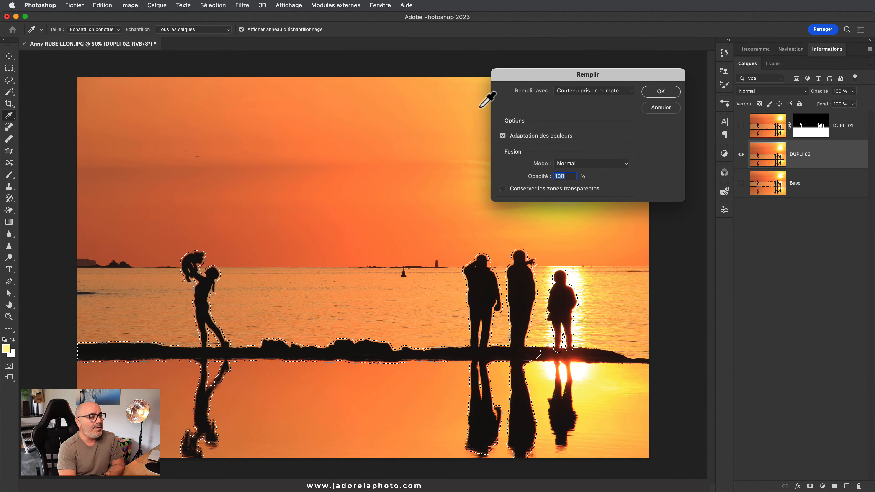
left_click(601, 92)
left_click(608, 91)
left_click(661, 92)
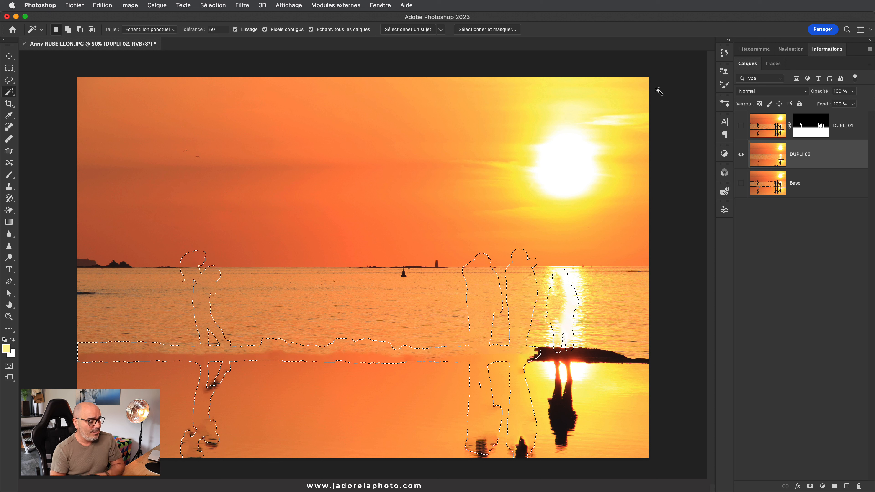
- Clear the selection, show the DUPLI 01 layer again and compare the composite with the Base layer
key("super+d")
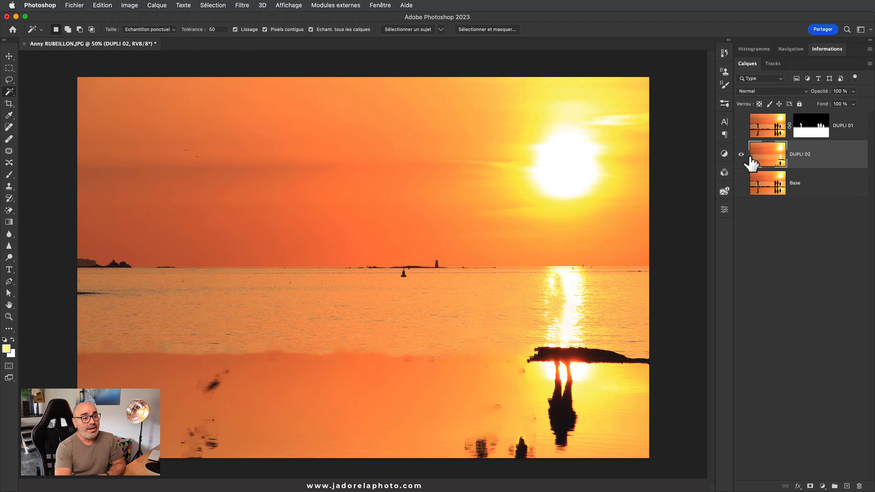
left_click(741, 126)
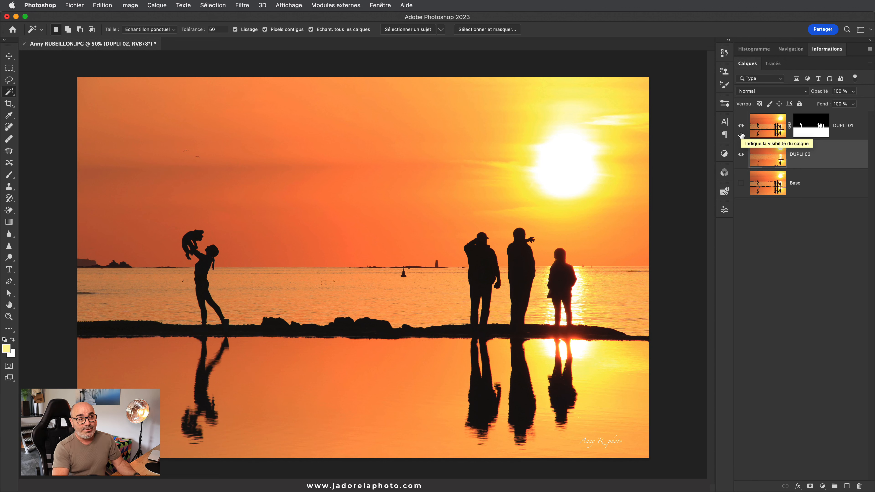
left_click(742, 183, "alt")
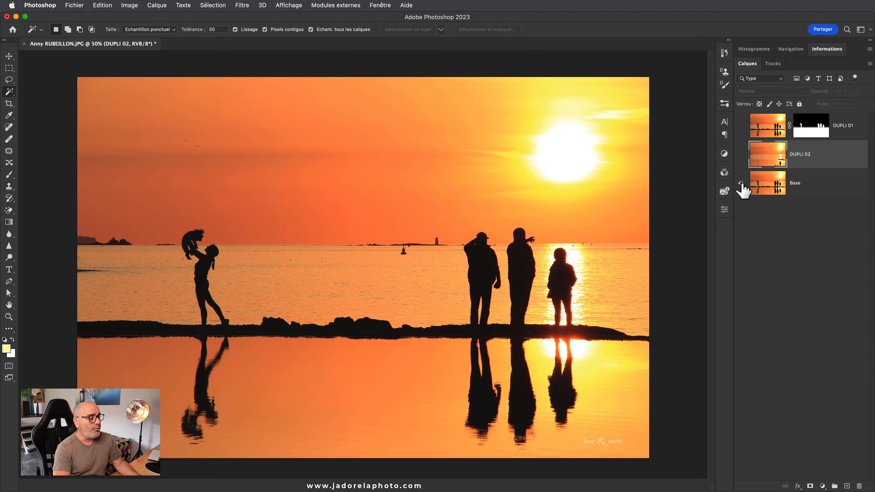
left_click(742, 184, "alt")
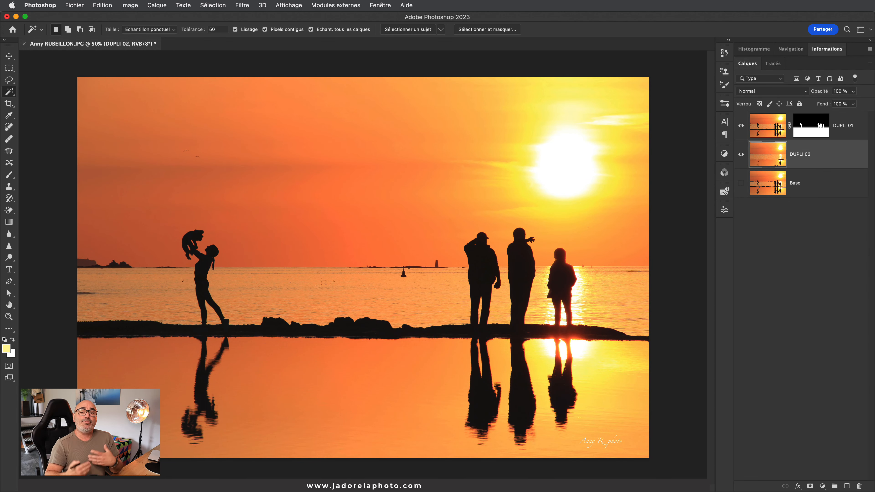
left_click(741, 183, "alt")
left_click(741, 183, "alt")
- Paint white on the DUPLI 01 mask around the figure raised by the woman to refine its outline
left_click(186, 245, "super")
left_click_drag(264, 259, 258, 299)
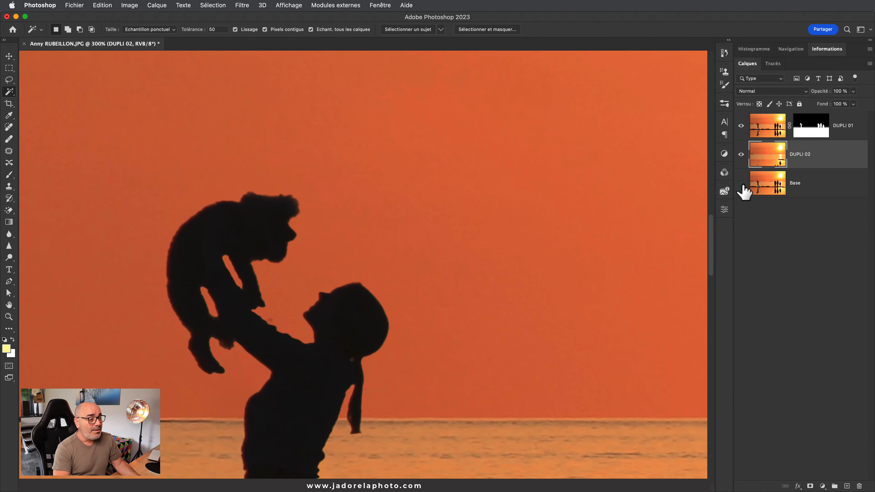
left_click(741, 183, "alt")
left_click(741, 183, "alt")
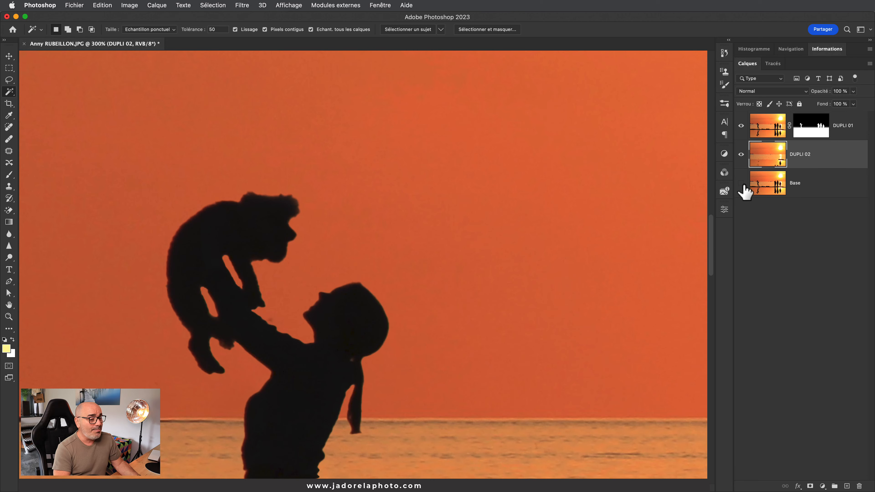
left_click(811, 130)
key("b")
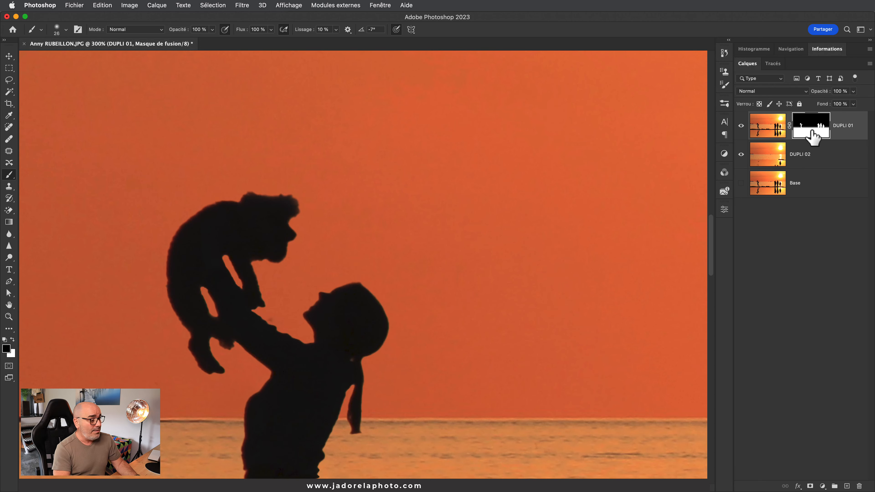
left_click(11, 341)
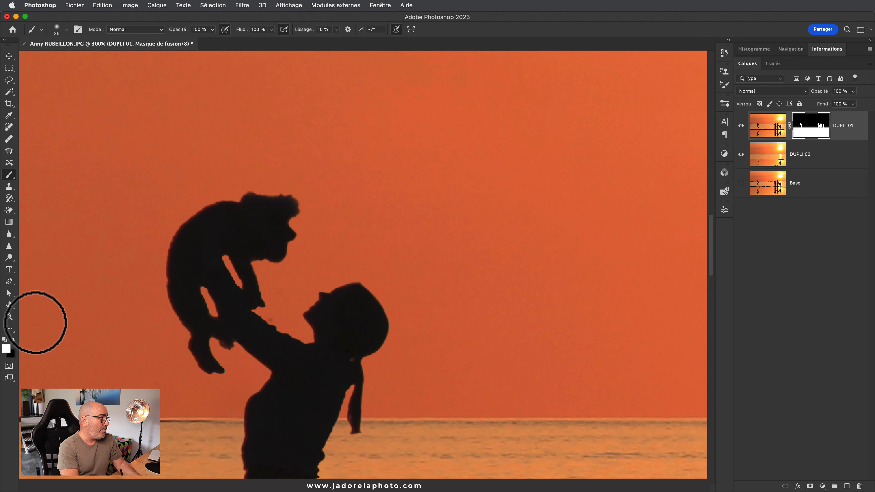
mouse_move(340, 210)
left_mouse_down()
mouse_move(360, 214)
mouse_move(347, 172)
mouse_move(335, 170)
left_mouse_up()
mouse_move(279, 196)
left_mouse_down()
mouse_move(289, 202)
mouse_move(283, 229)
mouse_move(254, 195)
mouse_move(315, 259)
left_mouse_up()
- Compare the whole retouched composite with the original Base layer
key("super+minus")
key("super+minus")
key("super+minus")
key("super+minus")
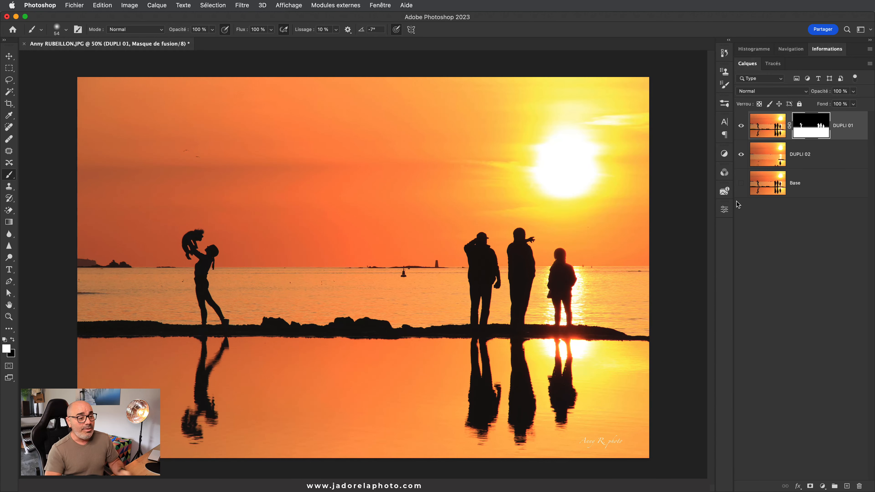
left_click(741, 183, "alt")
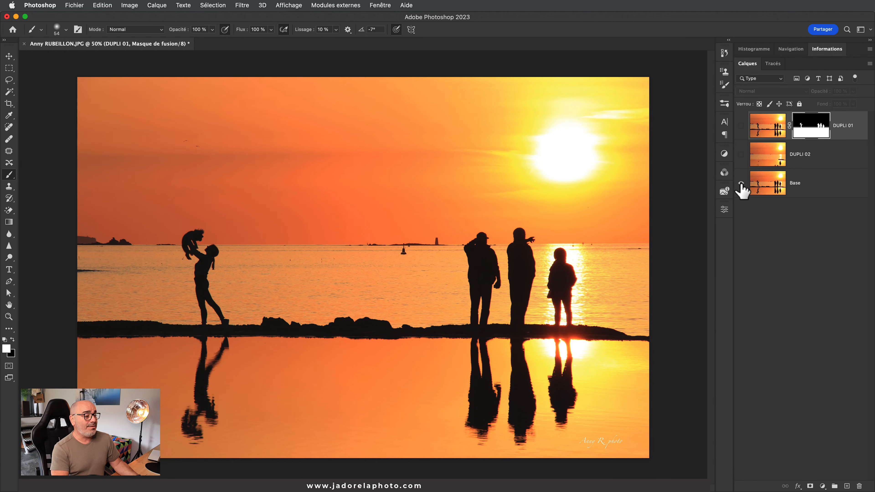
left_click(741, 183, "alt")
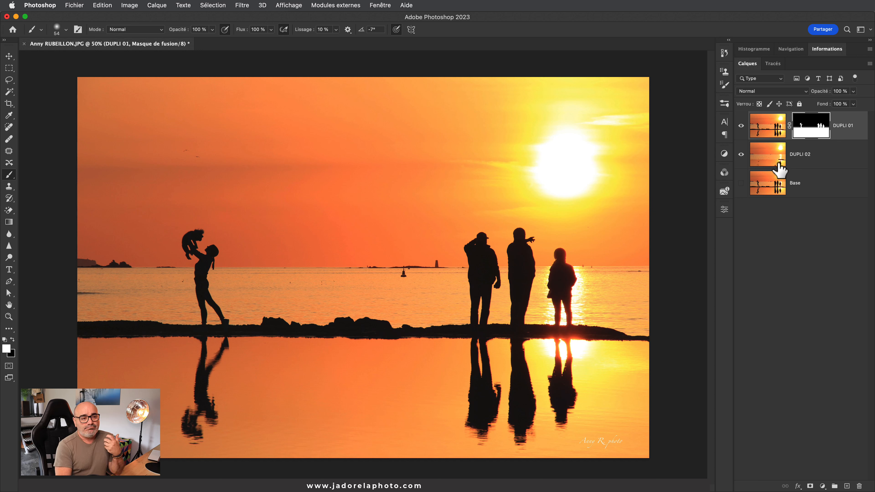
- Copy the full-width sky area above the horizon of DUPLI 02 to a new layer using a rectangular selection
left_click(780, 163)
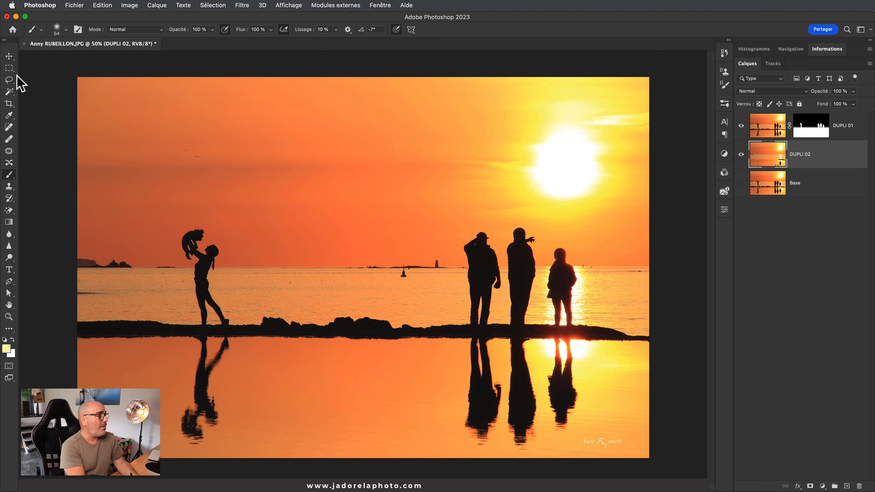
left_click(9, 69)
left_click_drag(77, 77, 687, 251)
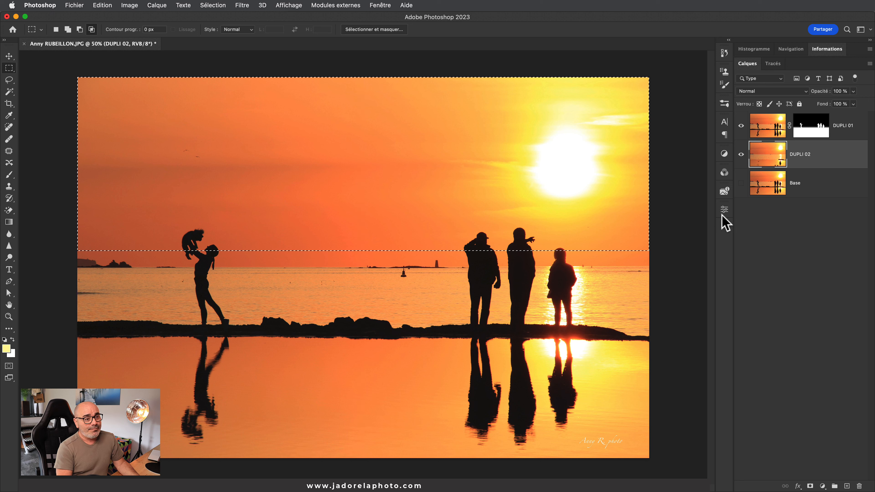
key("super+j")
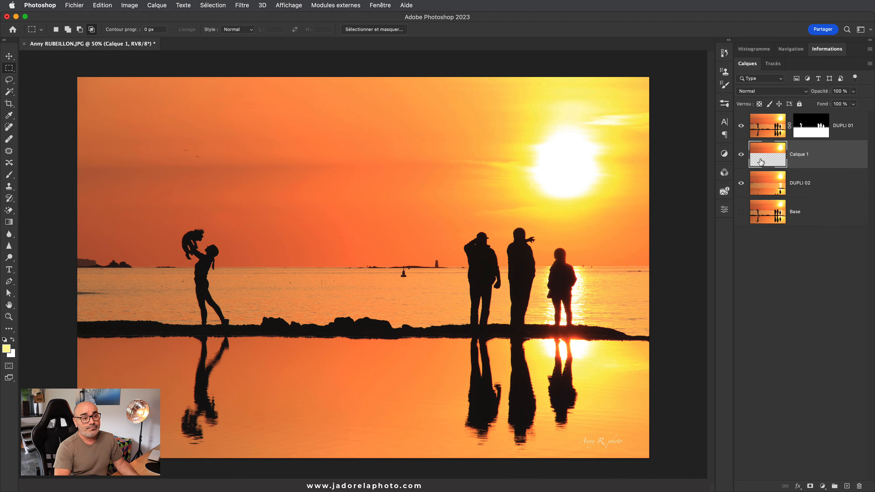
- Check the sky copy (Calque 1) on its own and convert it to a smart object
left_click(740, 165, "alt")
left_click(740, 163, "alt")
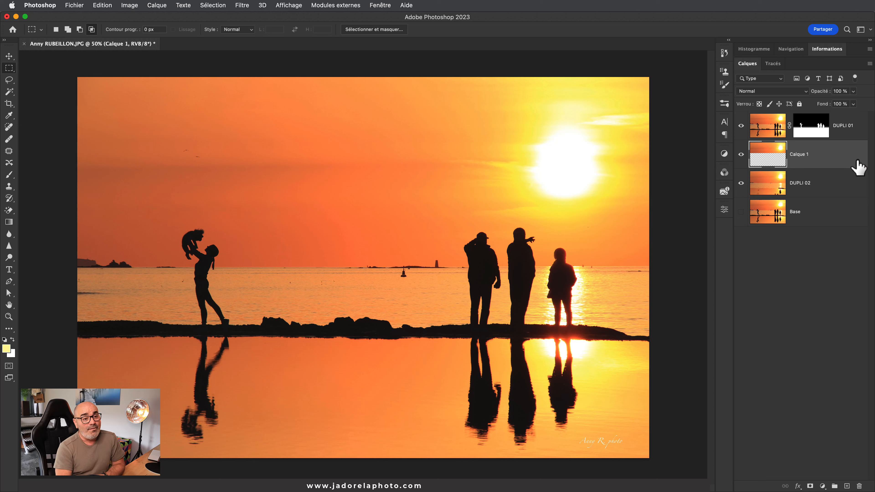
right_click(857, 161)
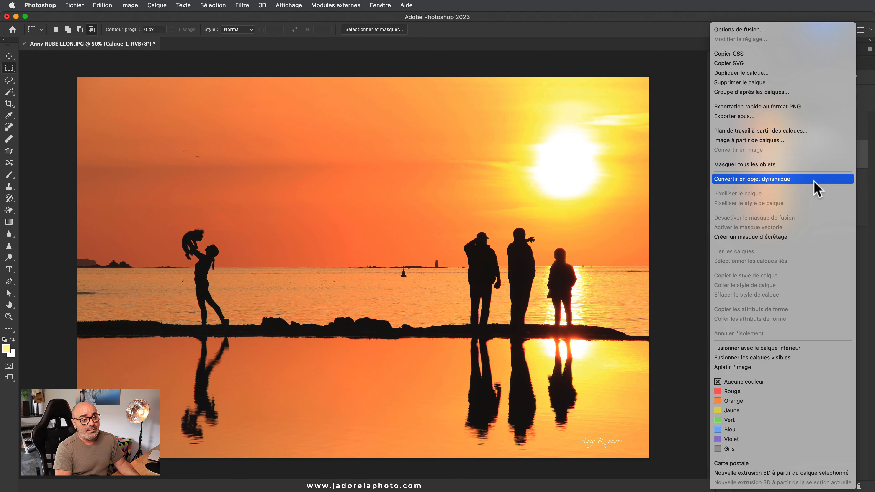
left_click(781, 182)
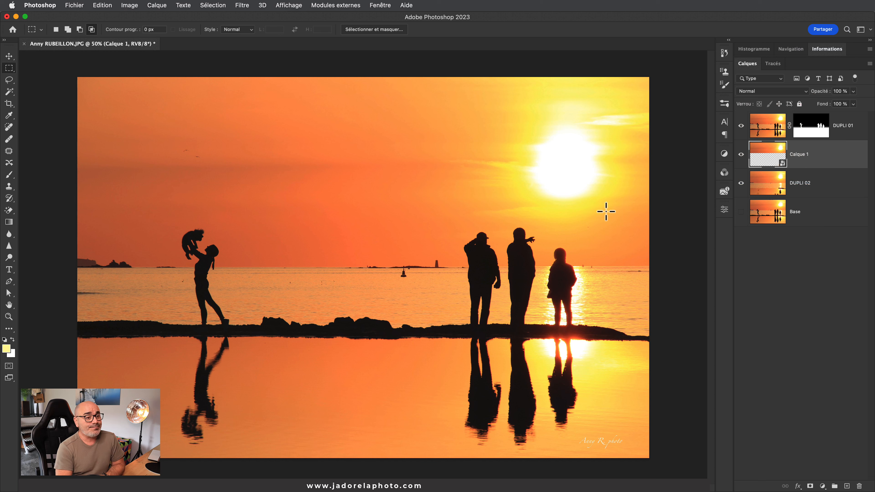
- Apply a Flou directionnel (motion blur) filter to the sky smart object with angle 0° and distance 344 pixels
left_click(243, 6)
mouse_move(290, 149)
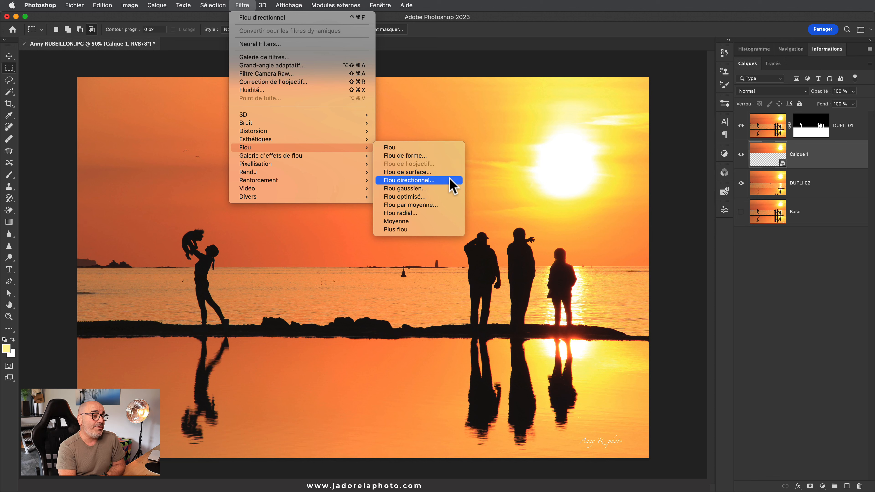
left_click(409, 180)
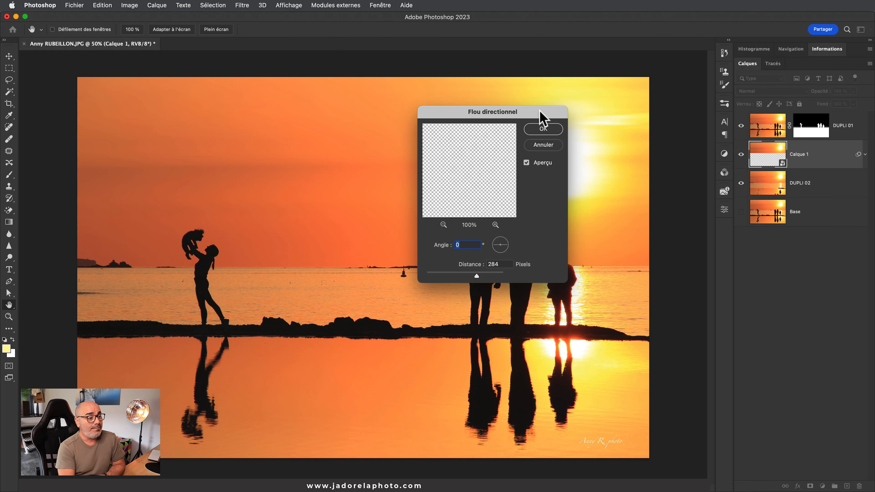
left_click_drag(541, 117, 565, 269)
left_click_drag(518, 388, 511, 390)
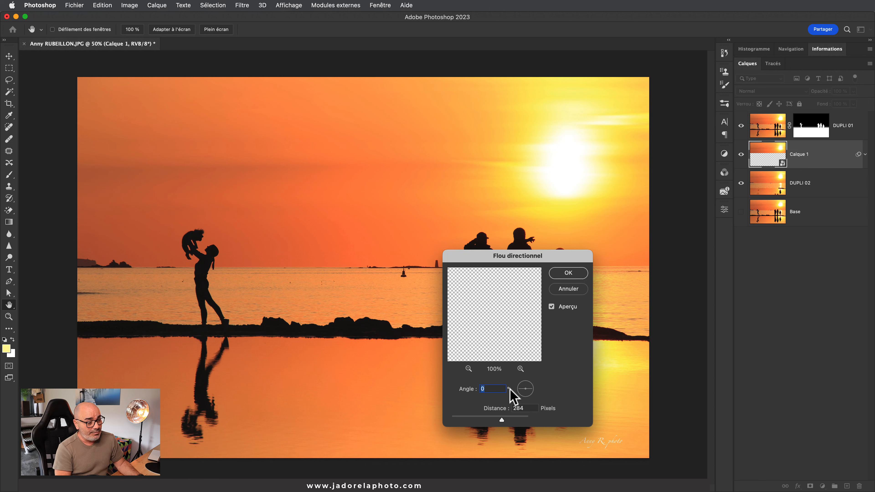
left_click_drag(502, 420, 505, 421)
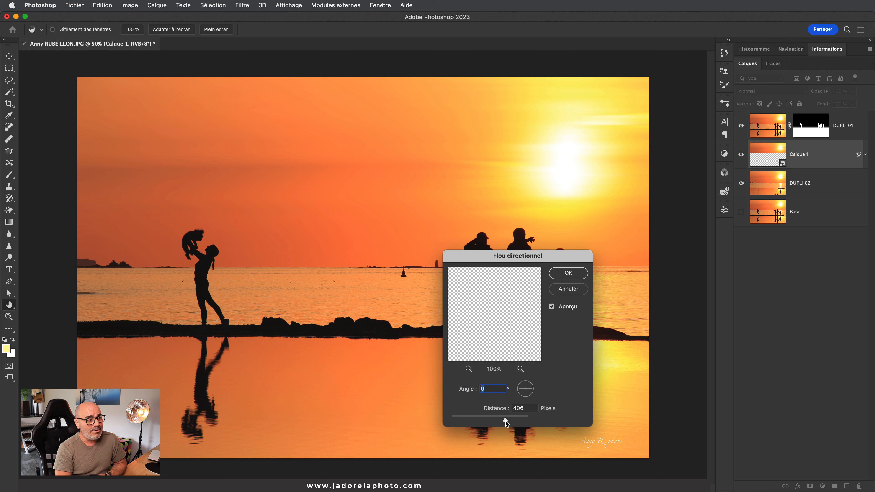
left_click_drag(506, 420, 505, 420)
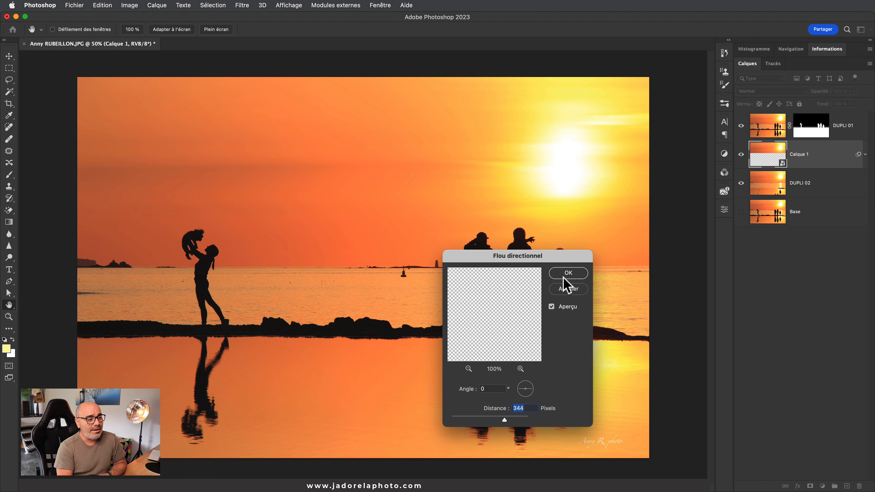
left_click(569, 274)
- Compare the sky with and without the blurred layer and its smart filter, including a close view of the upper sky
left_click(741, 154)
left_click(742, 154)
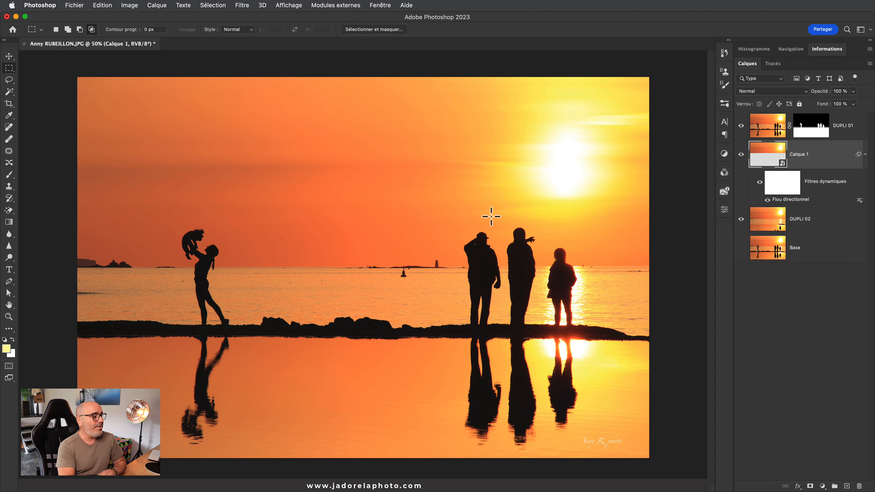
left_click(190, 158)
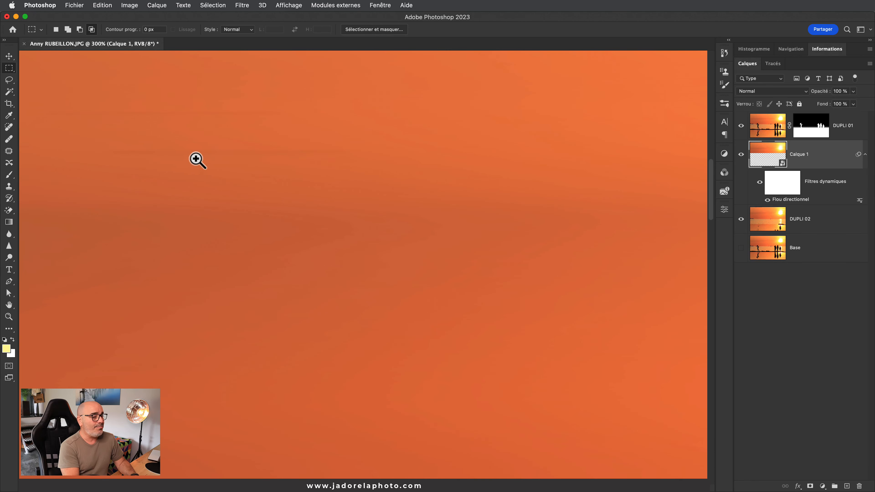
left_click(742, 155)
left_click(741, 155)
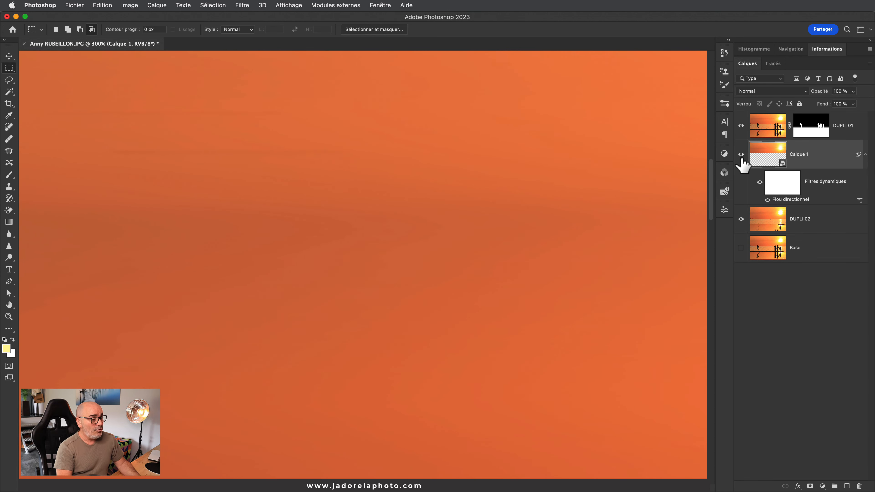
key("super+0")
left_click(782, 184)
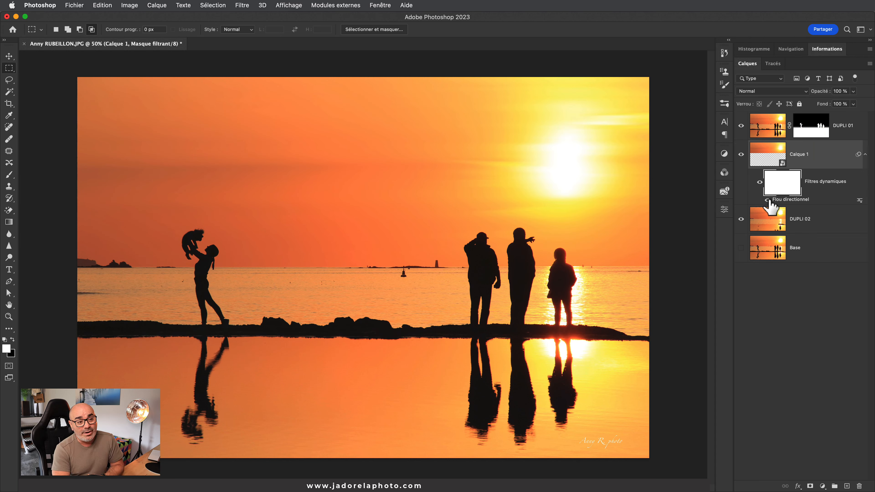
left_click(768, 200)
left_click(768, 200)
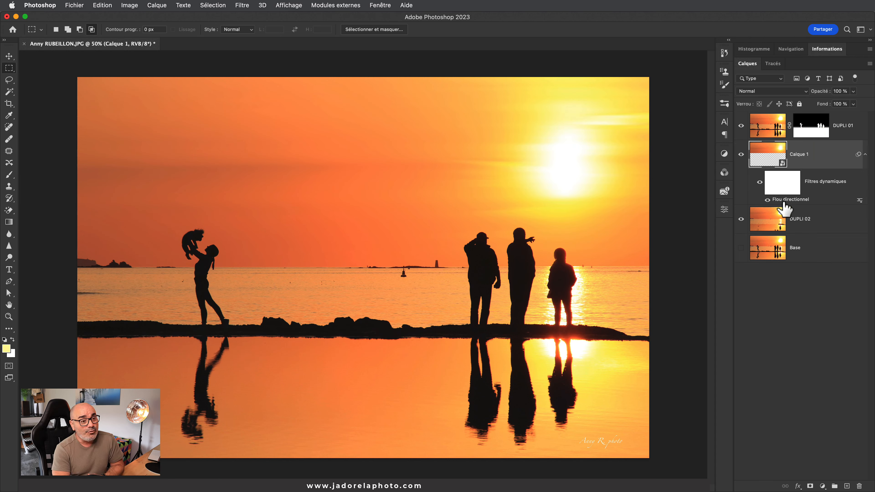
- Set the distance of the Flou directionnel smart filter on Calque 1 to 300 pixels
double_click(786, 200)
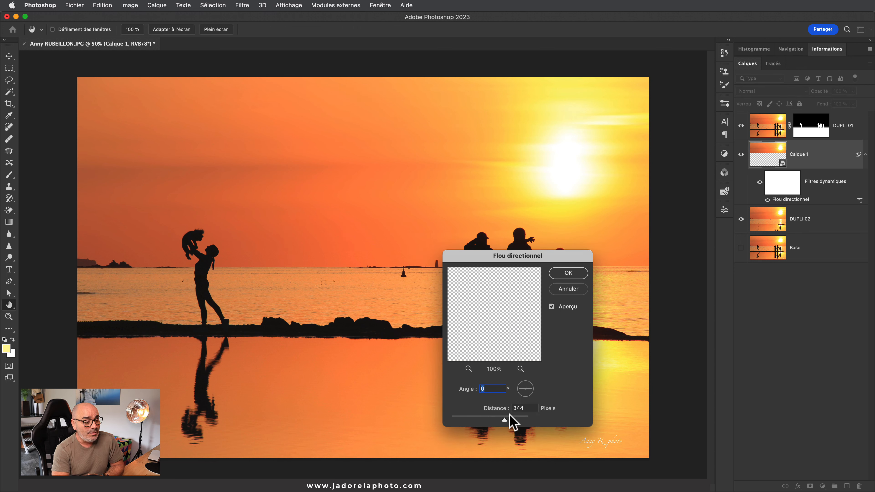
left_click_drag(526, 408, 505, 414)
type("300")
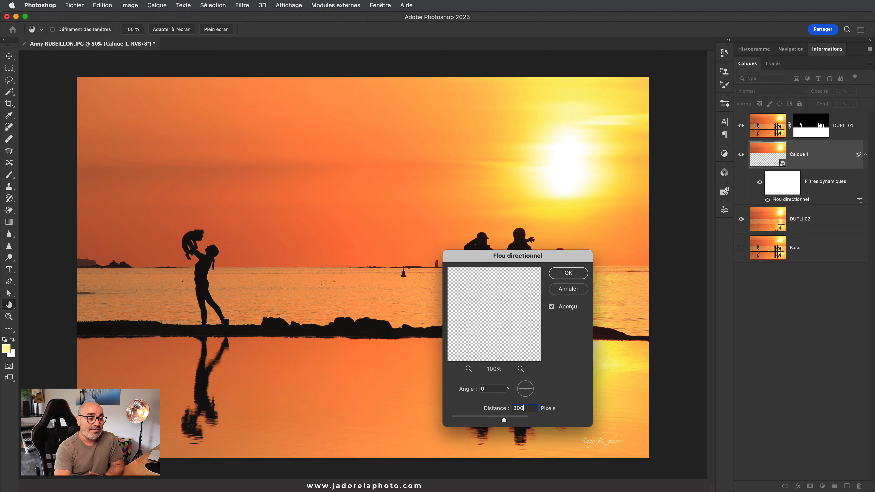
left_click(580, 274)
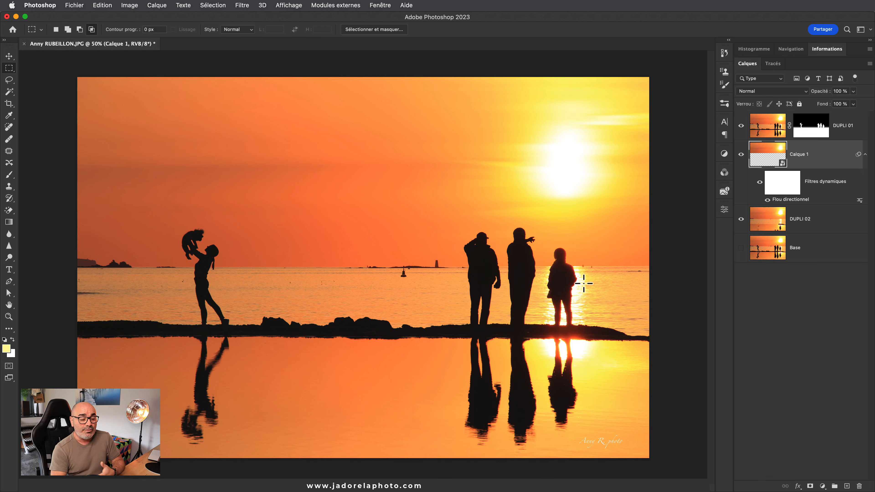
- Draw several black-to-white gradients in Produit mode on the smart-filter mask to limit the blur to the sky around the sun, and inspect the mask
left_click(786, 188)
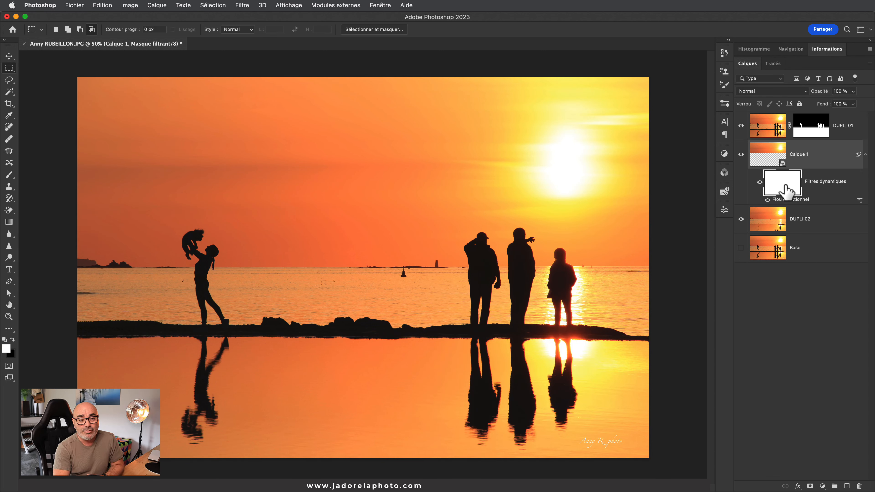
left_click(9, 222)
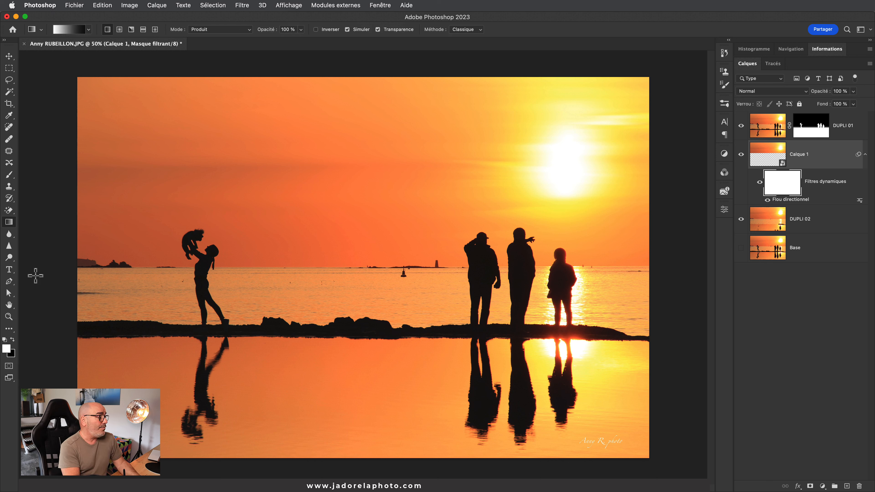
left_click(12, 340)
left_click_drag(323, 201, 498, 178)
left_click_drag(334, 326, 459, 214)
left_click_drag(334, 87, 420, 128)
left_click_drag(535, 321, 554, 229)
left_click_drag(348, 312, 532, 209)
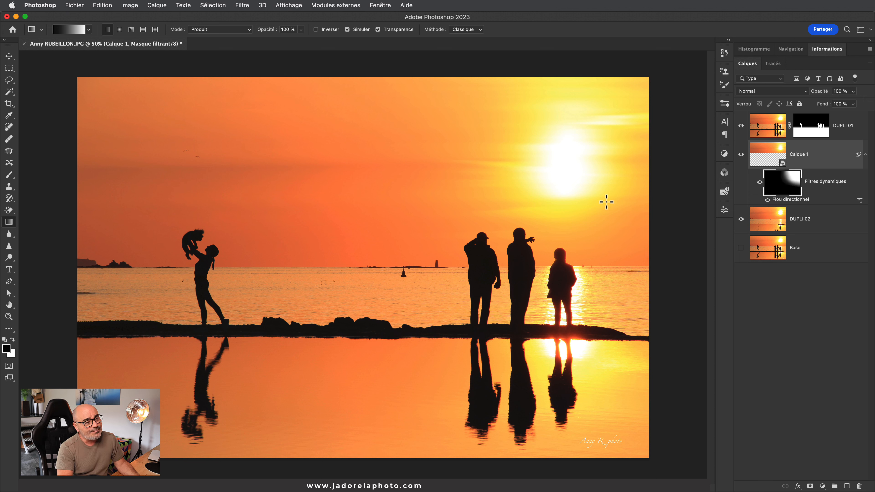
left_click(793, 180, "alt")
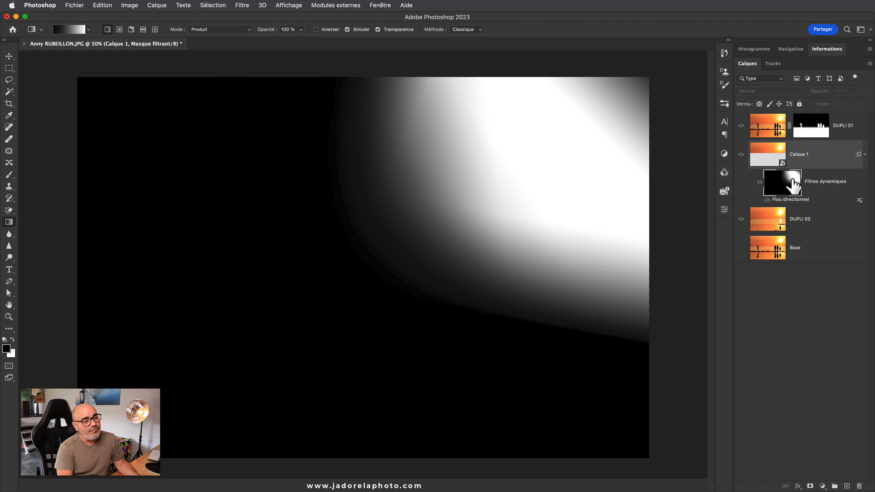
left_click(795, 185, "alt")
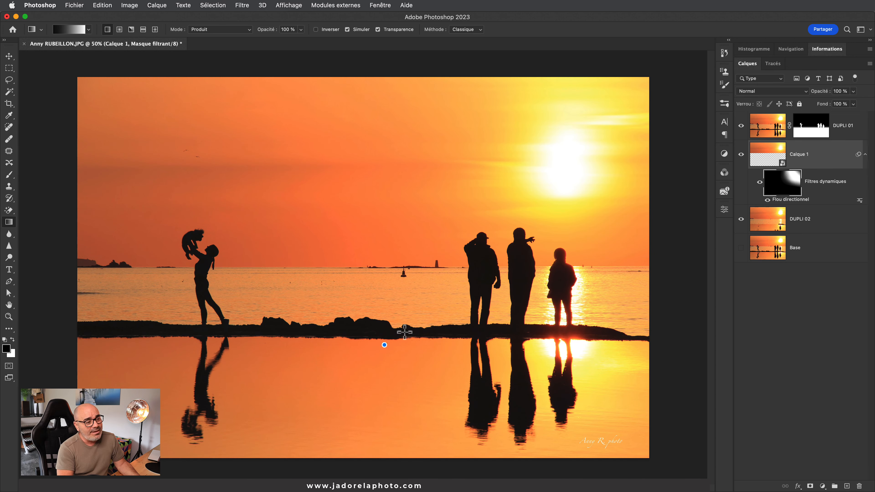
- Draw one more black-to-white gradient in Produit mode on Calque 1's smart-filter mask, upward from the lower-right area, viewing the mask alone
left_click(776, 185, "alt")
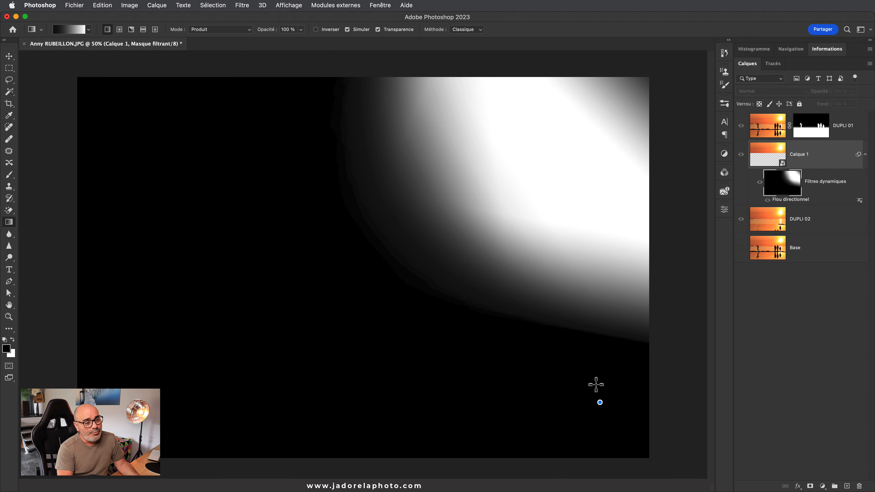
mouse_move(600, 440)
left_mouse_down()
mouse_move(557, 260)
mouse_move(573, 403)
mouse_move(555, 270)
left_mouse_up()
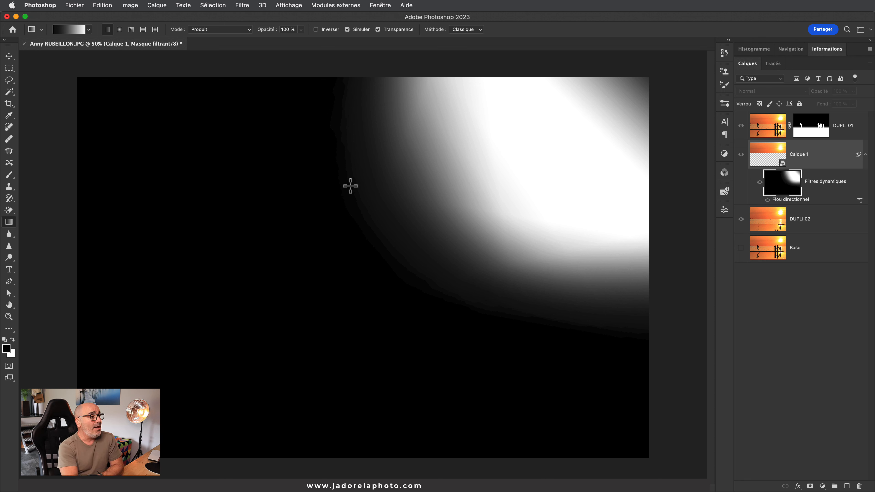
- Try a gradient in Normal mode on the filter mask, undo it, and return the gradient mode to Produit
left_click(219, 30)
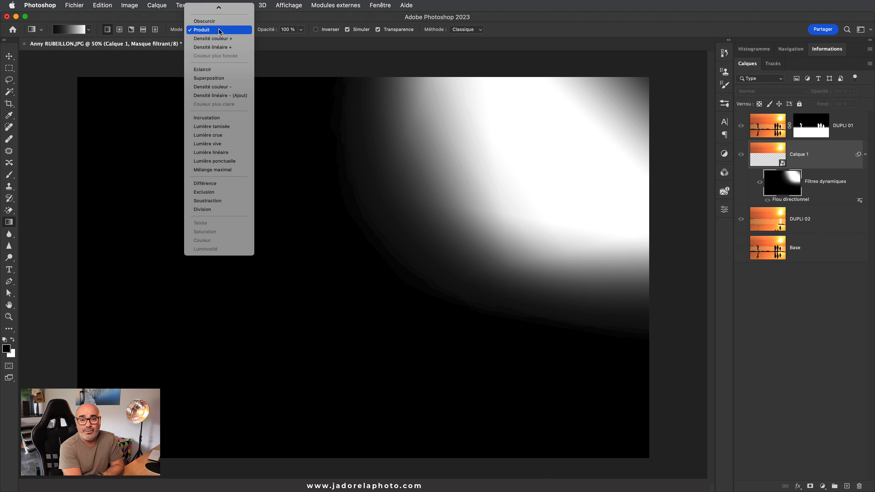
mouse_move(227, 14)
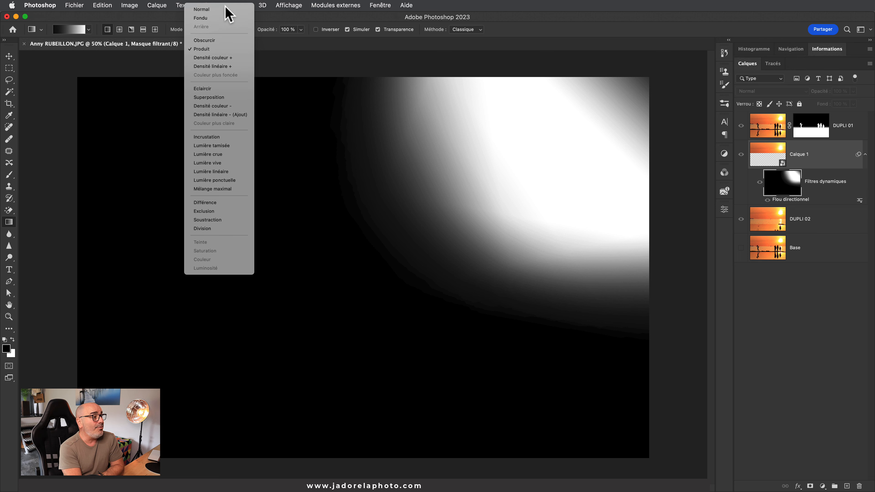
key("Return")
left_click_drag(283, 381, 311, 253)
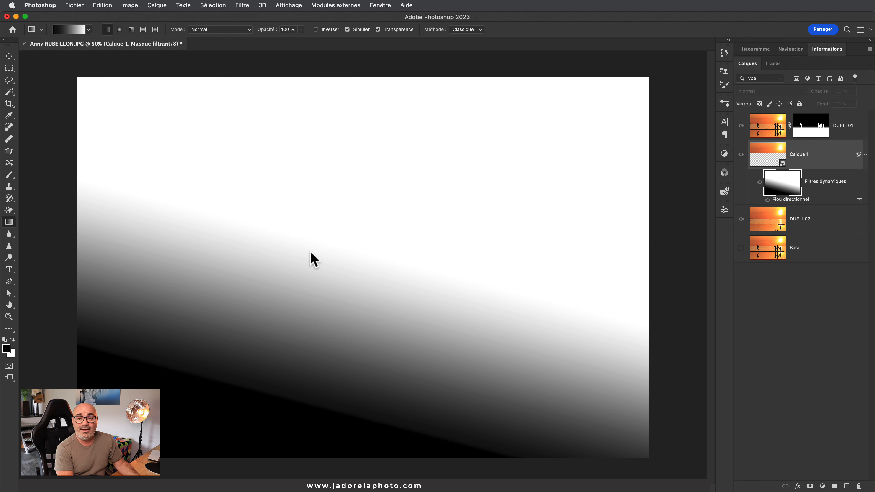
key("super+z")
left_click(243, 30)
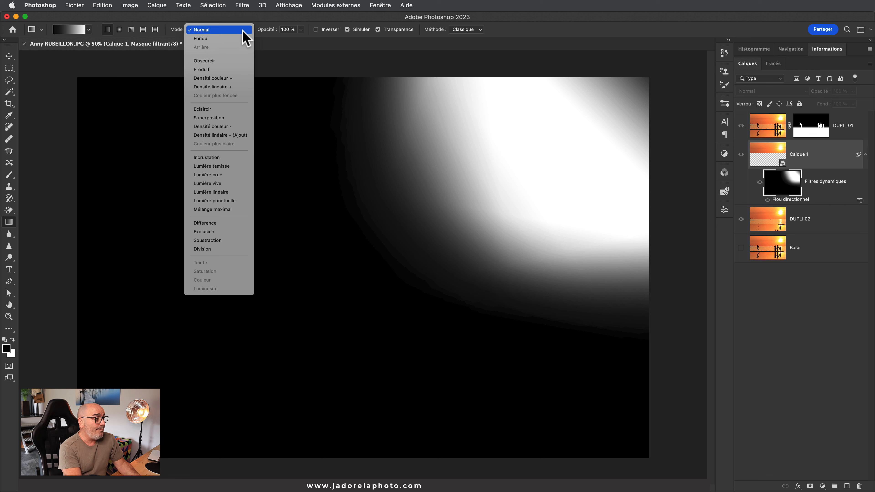
left_click(235, 69)
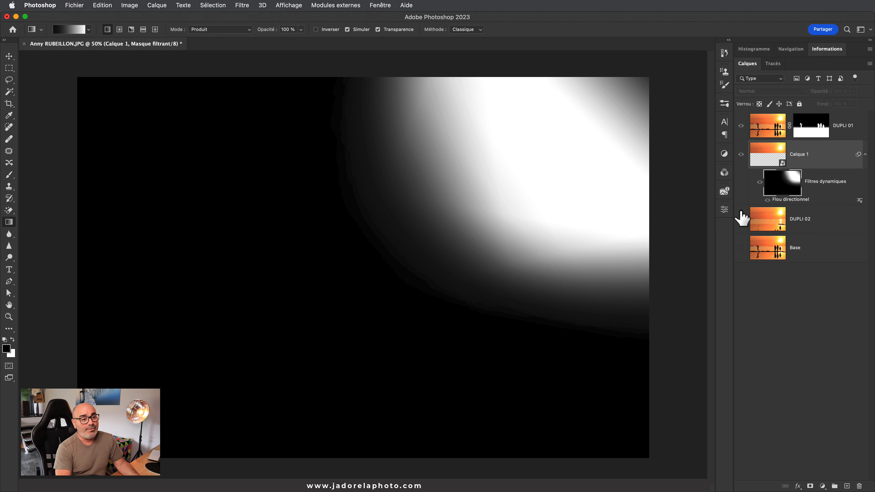
- Return to the image and compare the sky around the sun at 100% with and without Calque 1
left_click(741, 155)
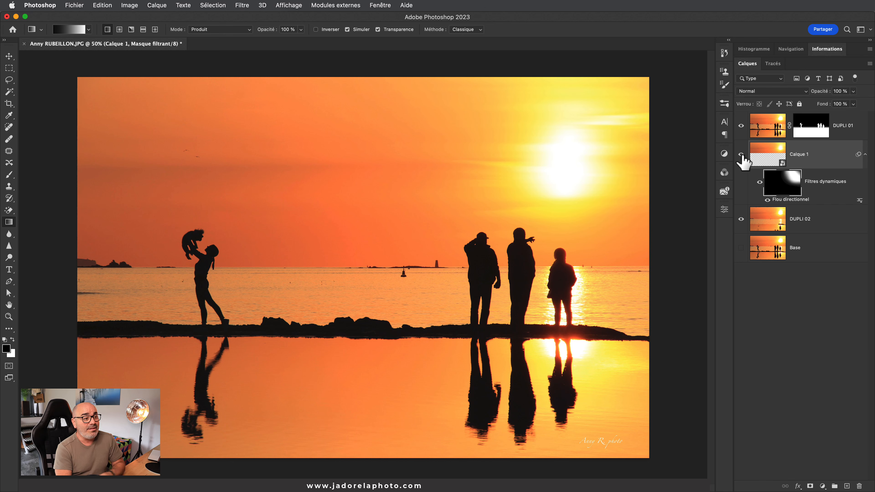
key("super+1")
left_click_drag(641, 236, 322, 399)
left_click(741, 155)
left_click(741, 155)
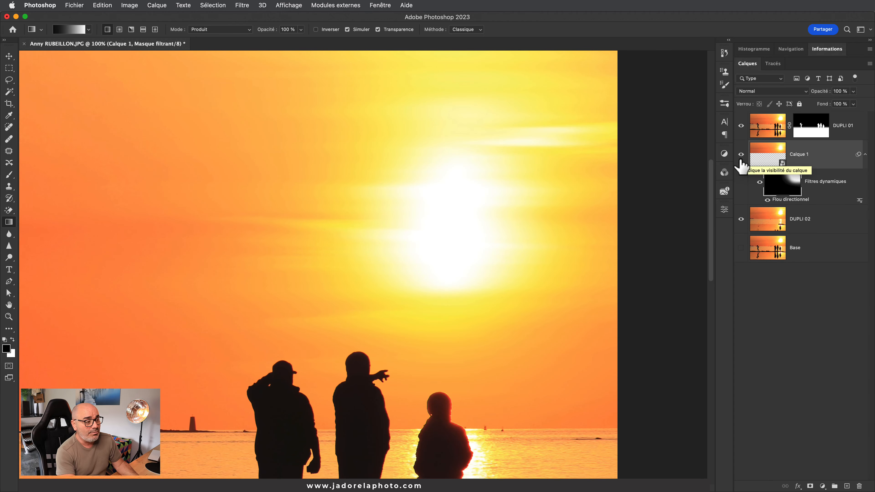
key("super+minus")
key("super+minus")
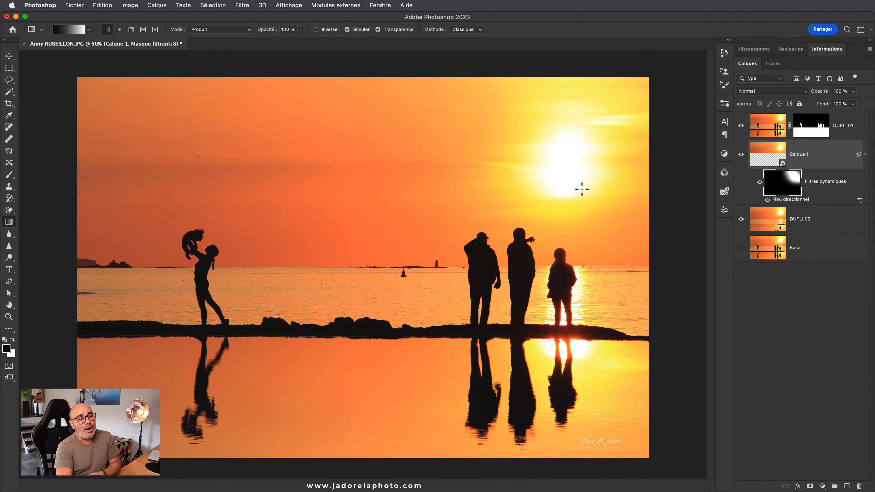
- Add a Couleur unie fill layer in warm yellow #fbe78a directly above Calque 1, starting from a yellow foreground color
left_click(768, 162)
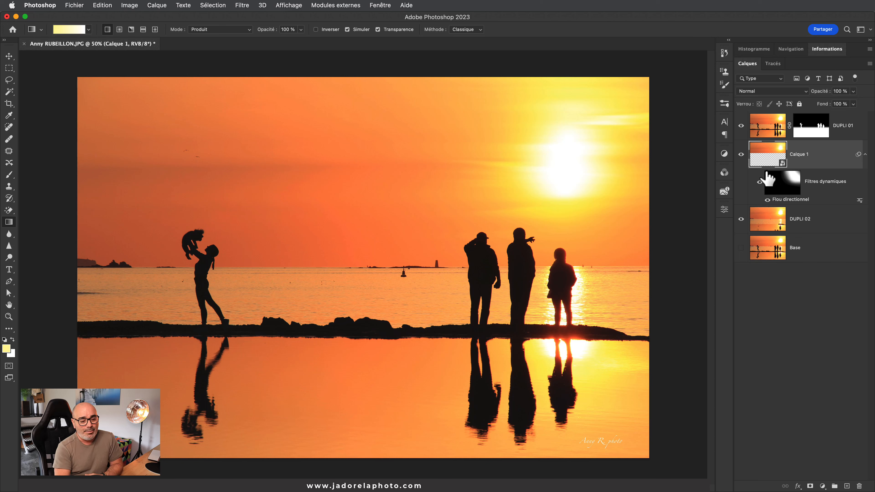
left_click(6, 349)
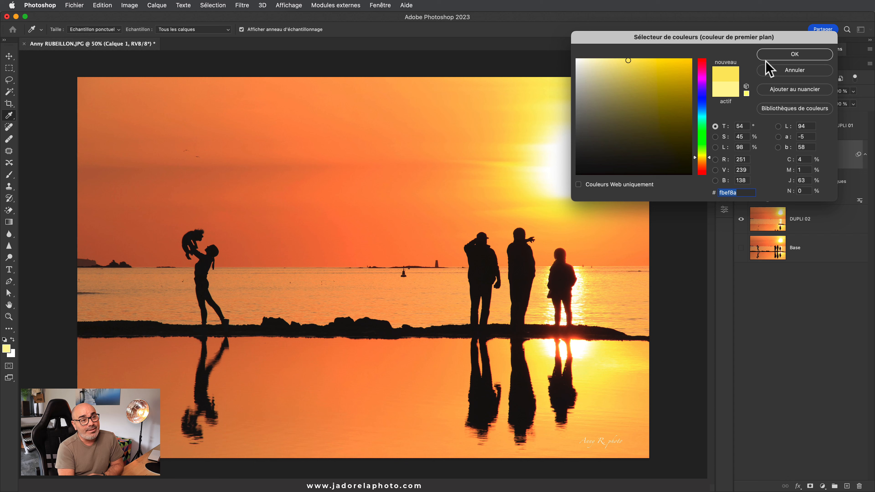
left_click(792, 54)
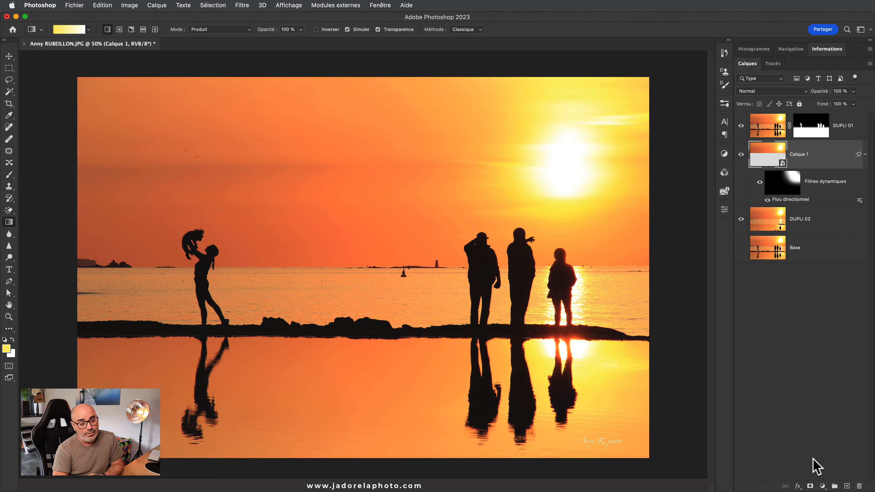
left_click(823, 486)
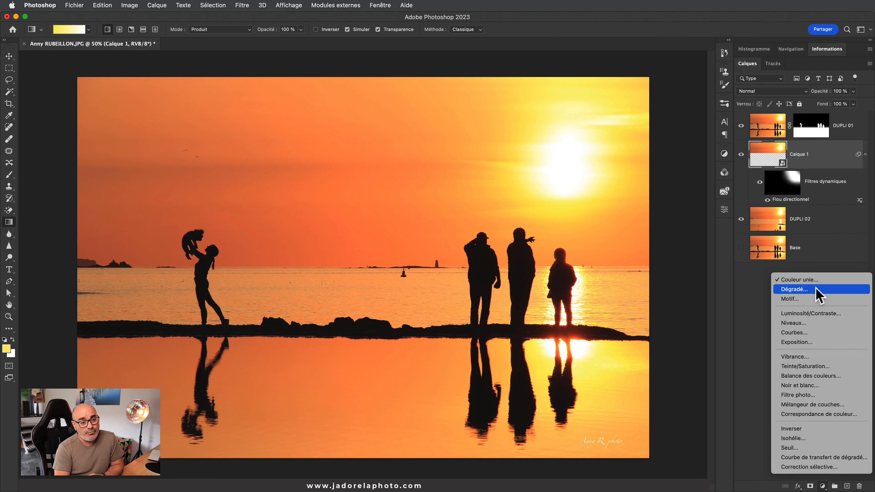
left_click(813, 280)
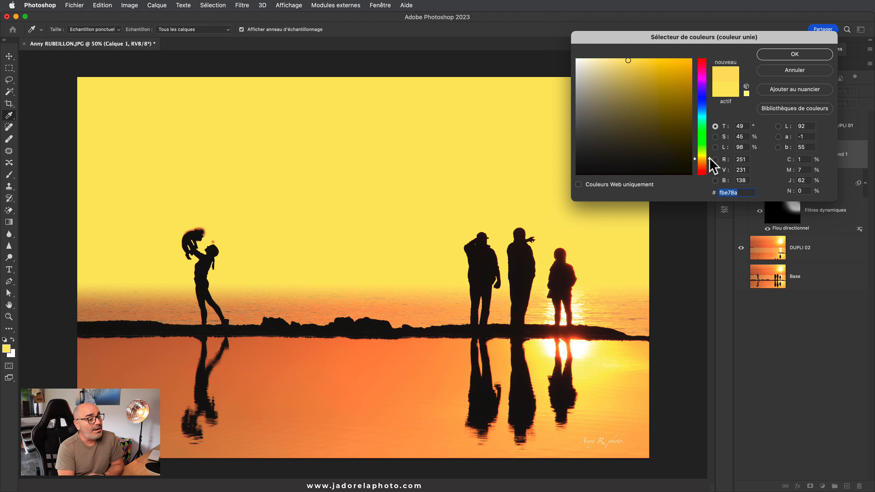
left_click(775, 55)
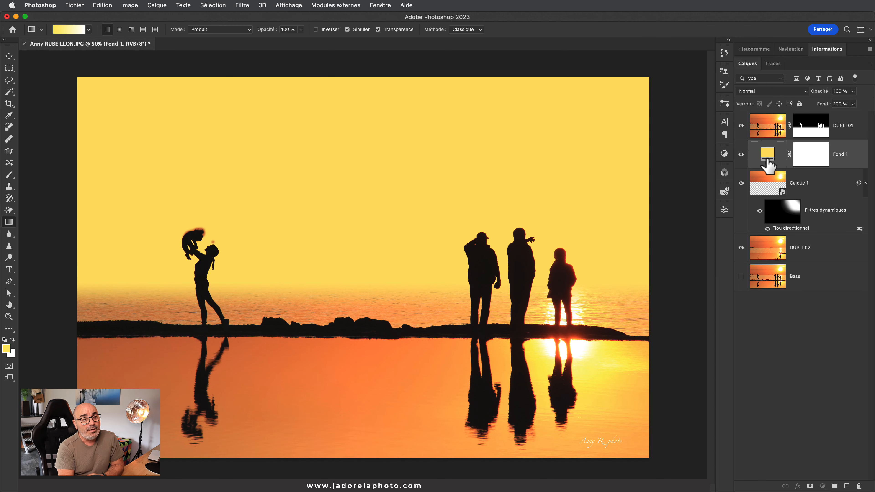
- Set the yellow fill layer's blend mode to Obscurcir and compare the sun with and without it
left_click(767, 92)
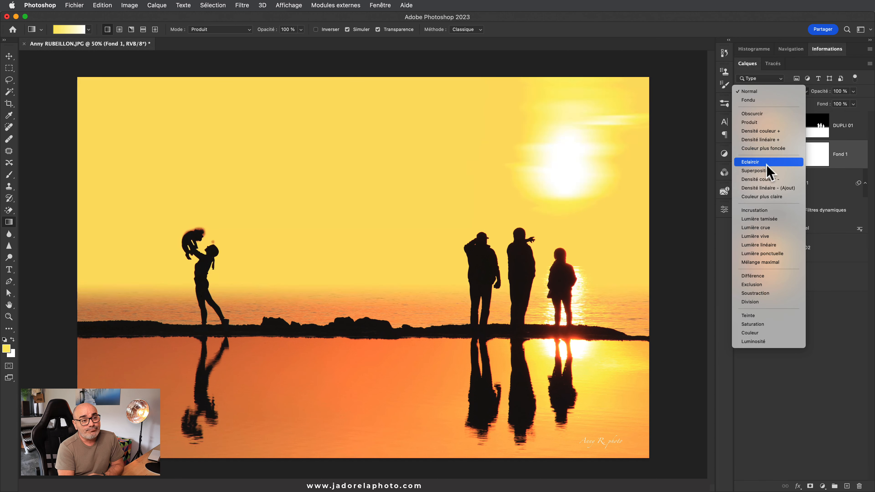
left_click(769, 114)
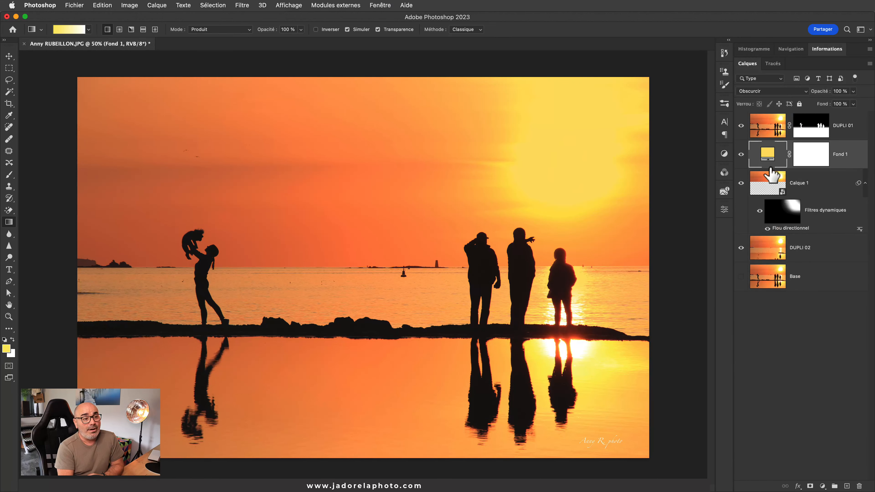
left_click(741, 155)
left_click(742, 155)
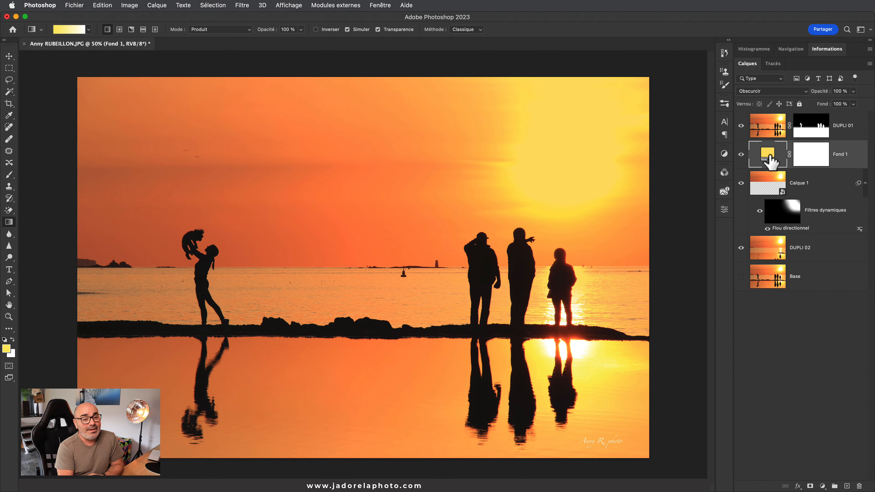
- Lower the Fond 1 fill layer's opacity to 16% and move it above DUPLI 01
left_click(854, 92)
left_click_drag(851, 103, 819, 104)
left_click(743, 155)
left_click_drag(767, 155, 767, 119)
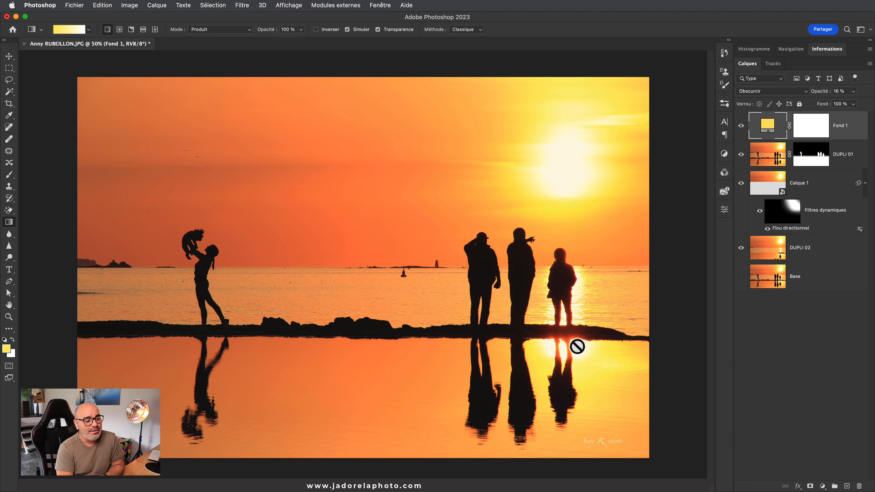
- Compare the image with and without the Fond 1 fill layer, and view the final photo in full-screen mode
left_click(741, 126)
left_click(741, 127)
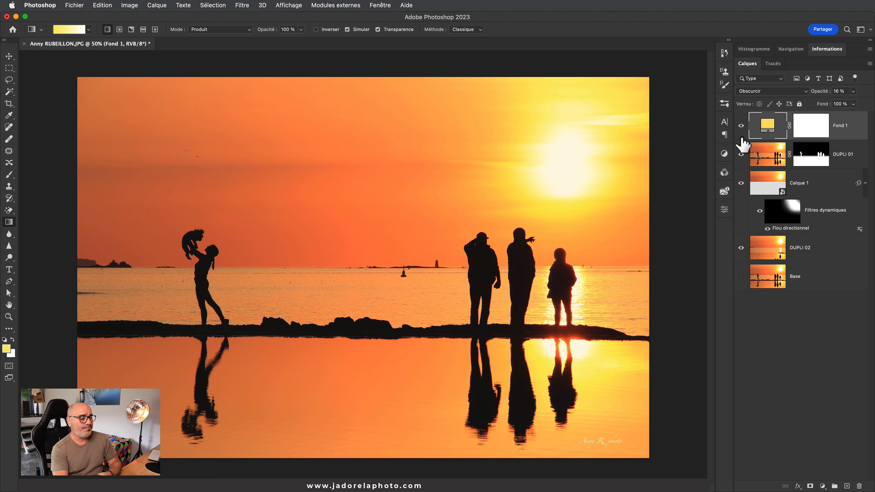
key("f")
key("f")
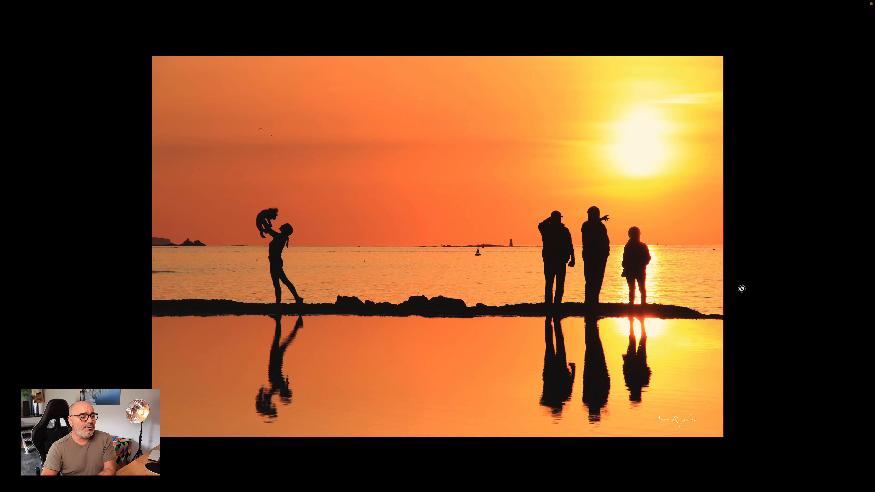